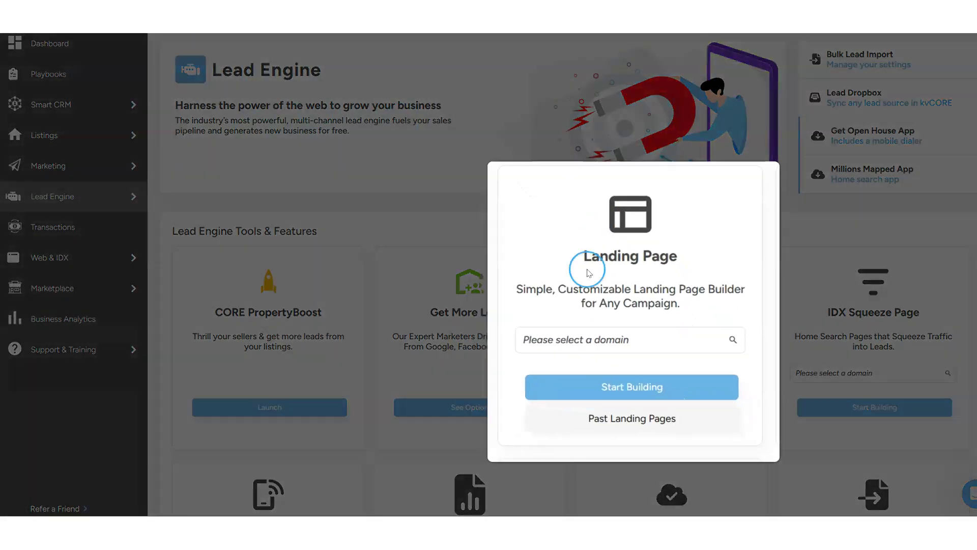
# Choose the foreverfloridarealestate.com domain for a new landing page and start building it
pyautogui.scroll(-3, 600, 360)
pyautogui.scroll(3, 464, 294)
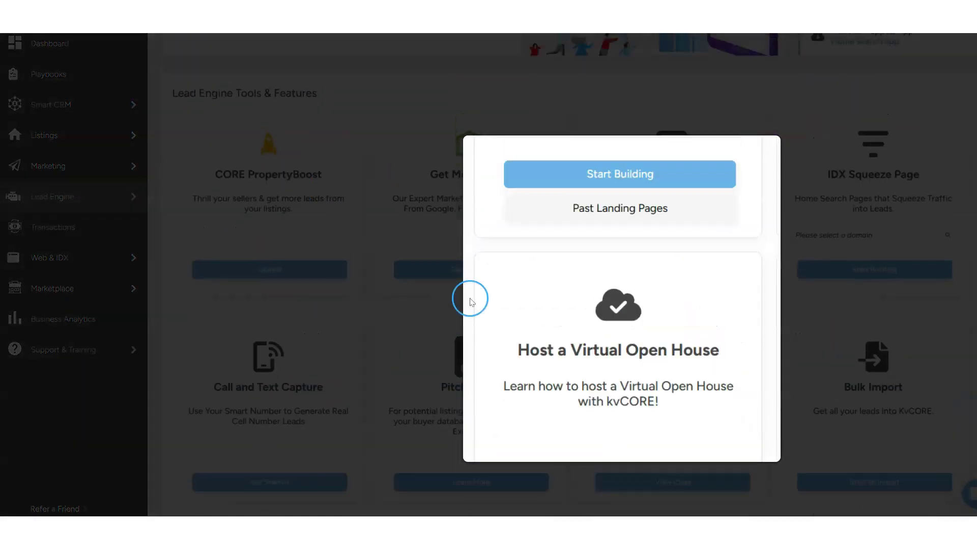
pyautogui.scroll(-2, 471, 299)
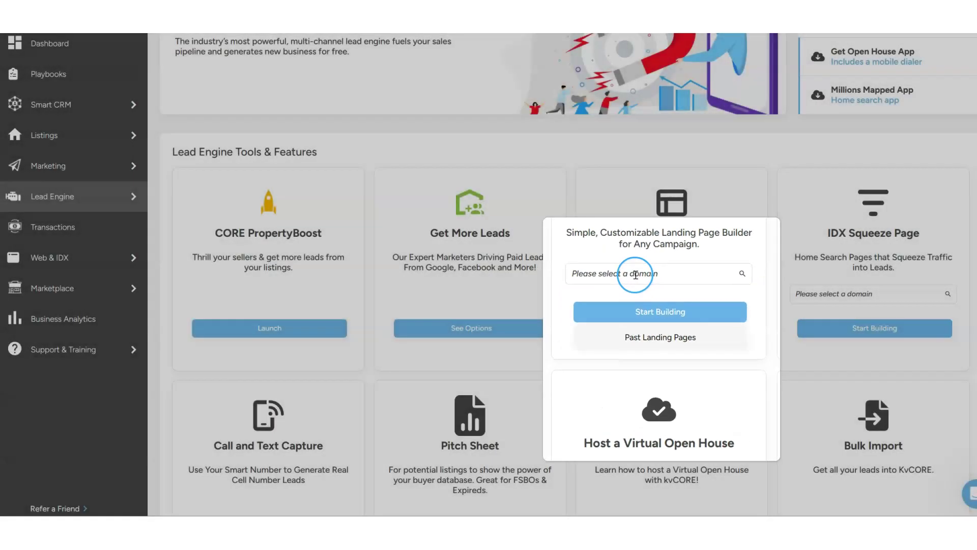
pyautogui.click(647, 294)
pyautogui.scroll(-5, 646, 313)
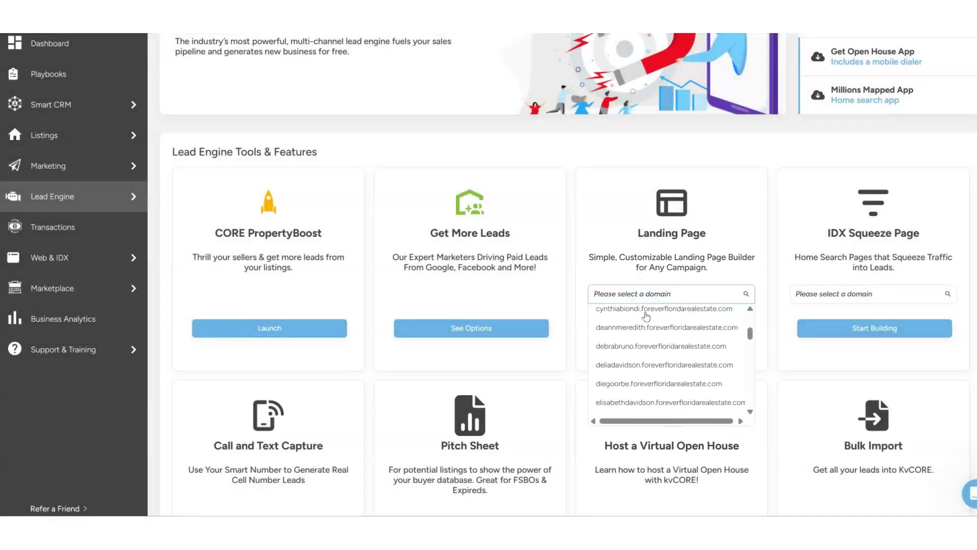
pyautogui.click(636, 346)
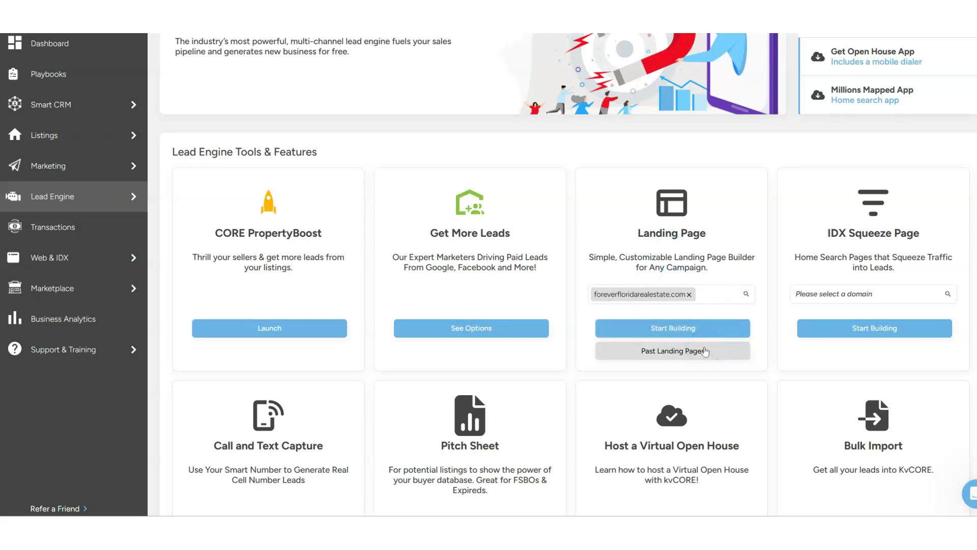
pyautogui.click(661, 328)
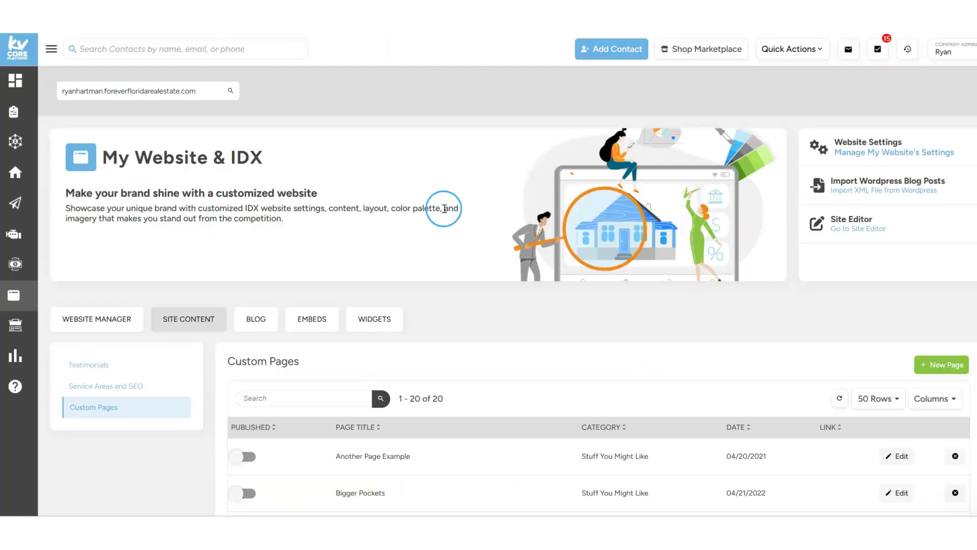
# Scroll through the Custom Pages list looking for the Gulfport transactions page
pyautogui.scroll(-3, 595, 318)
pyautogui.scroll(3, 593, 317)
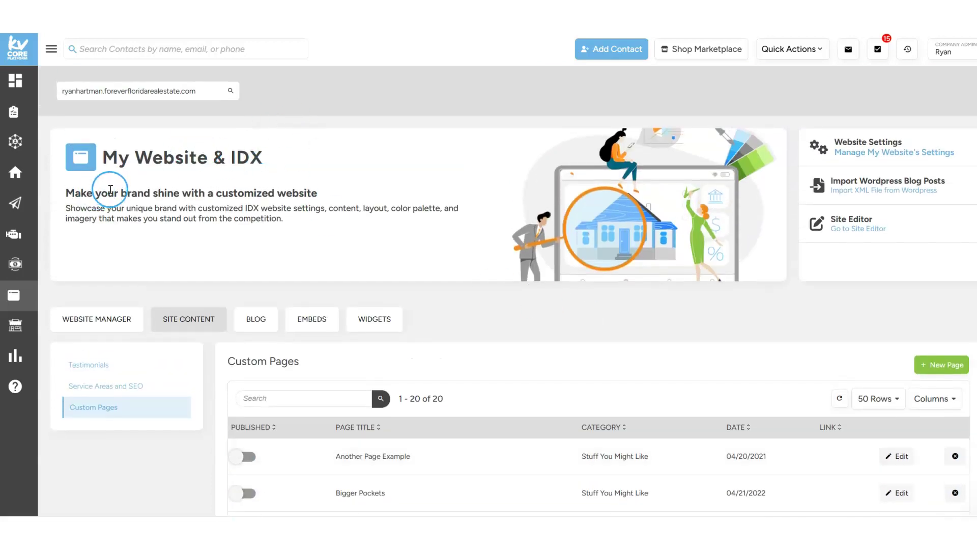
pyautogui.scroll(-5, 461, 348)
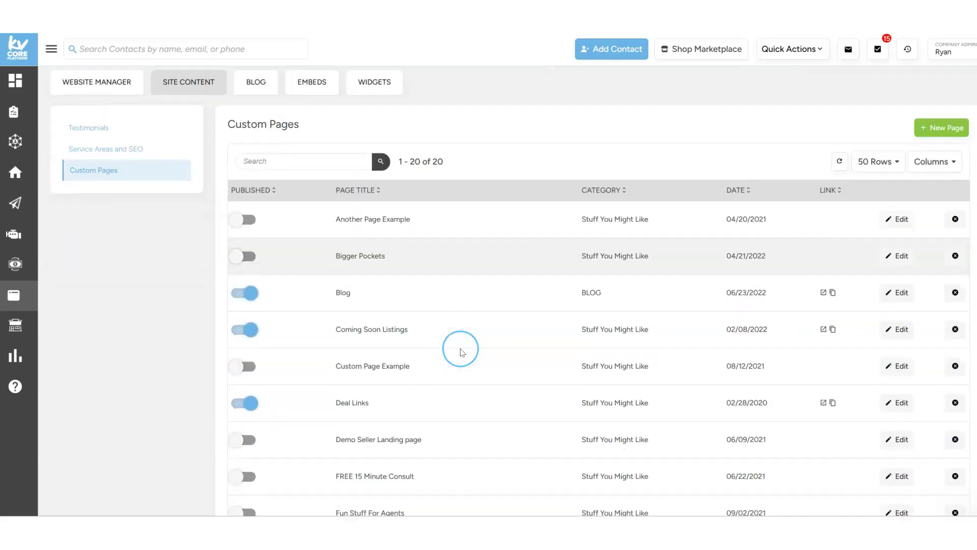
pyautogui.scroll(-5, 462, 352)
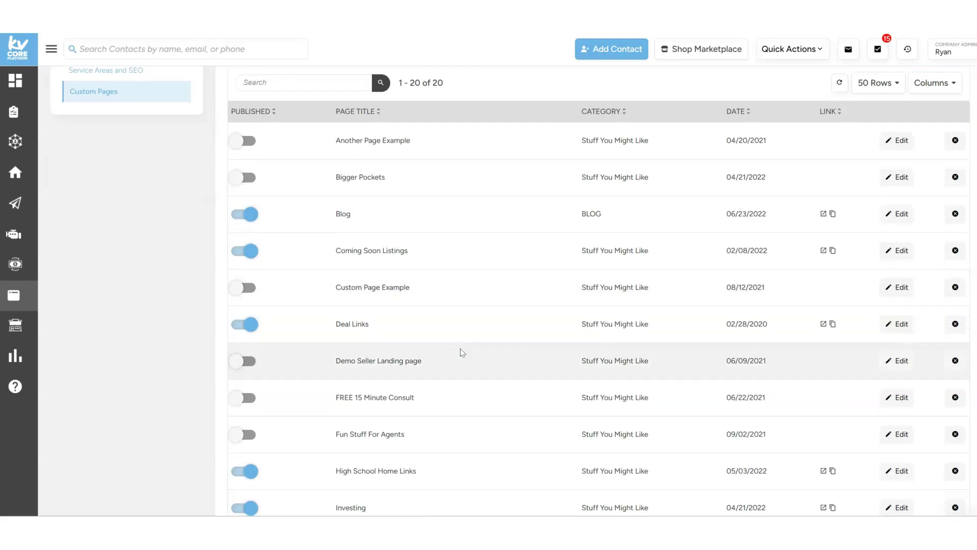
pyautogui.scroll(-6, 462, 352)
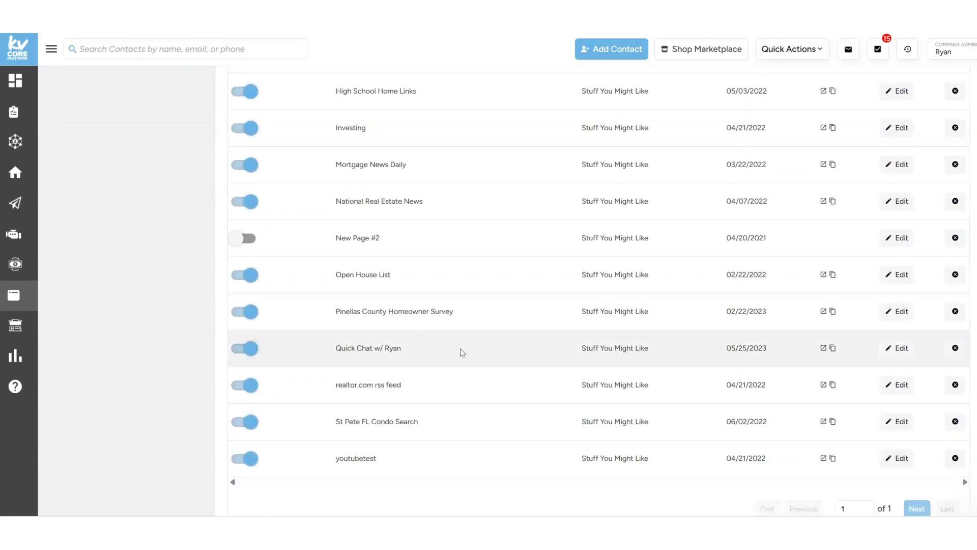
pyautogui.scroll(2, 460, 348)
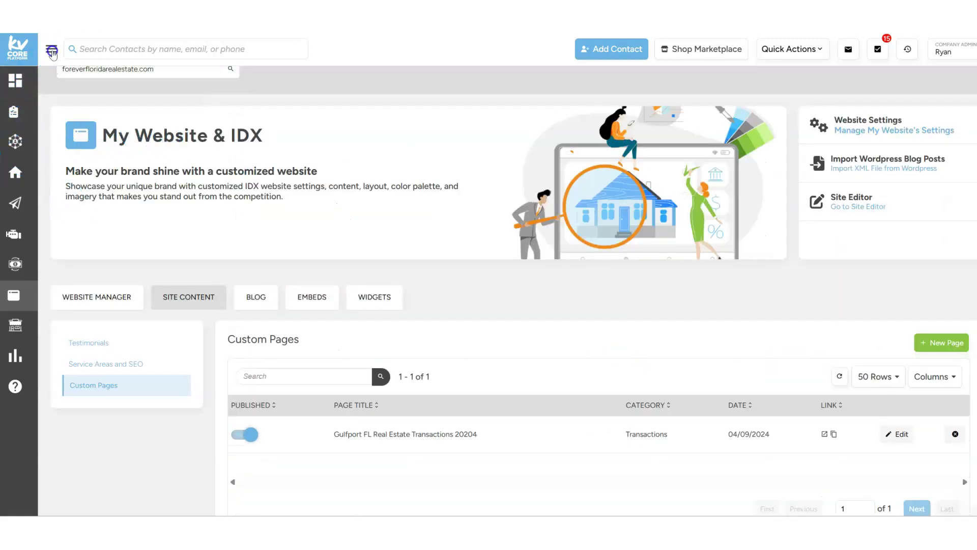
# Go to Web & IDX > Website Content and open the live Gulfport FL Real Estate Transactions 20204 page
pyautogui.click(52, 51)
pyautogui.moveTo(56, 292)
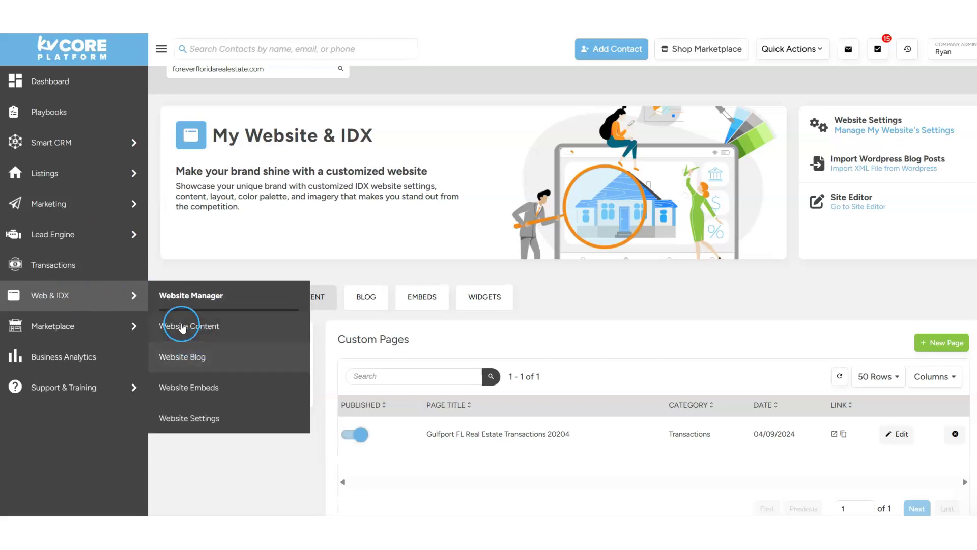
pyautogui.click(268, 328)
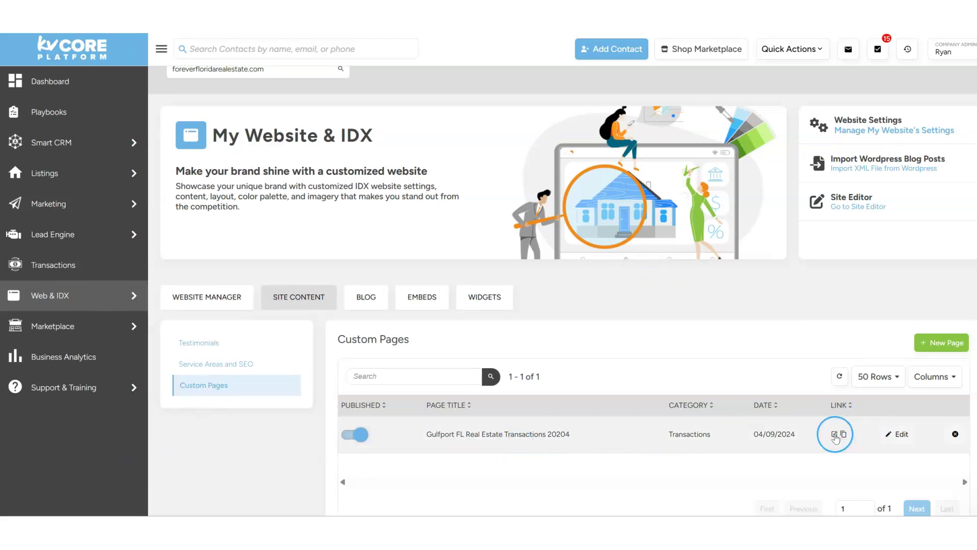
pyautogui.doubleClick(839, 405)
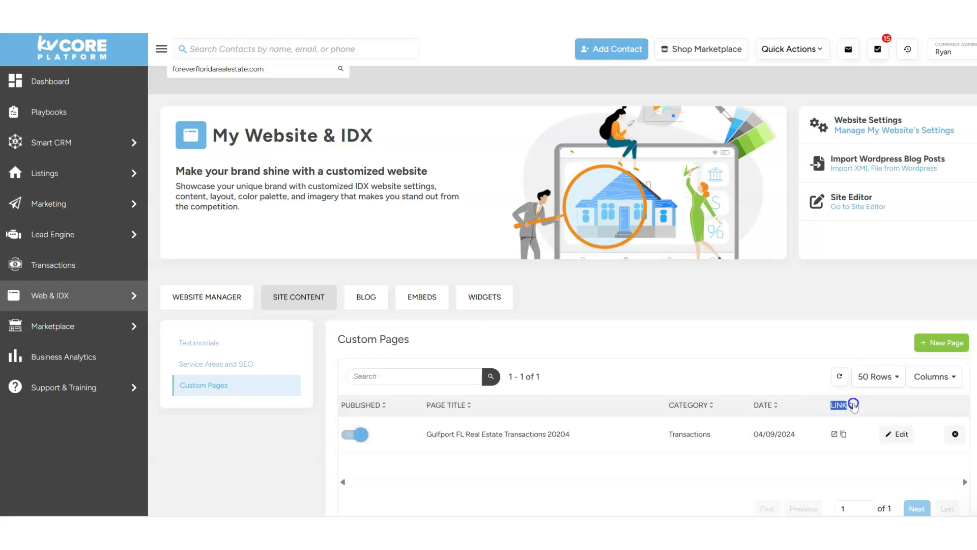
pyautogui.rightClick(834, 435)
pyautogui.press('Escape')
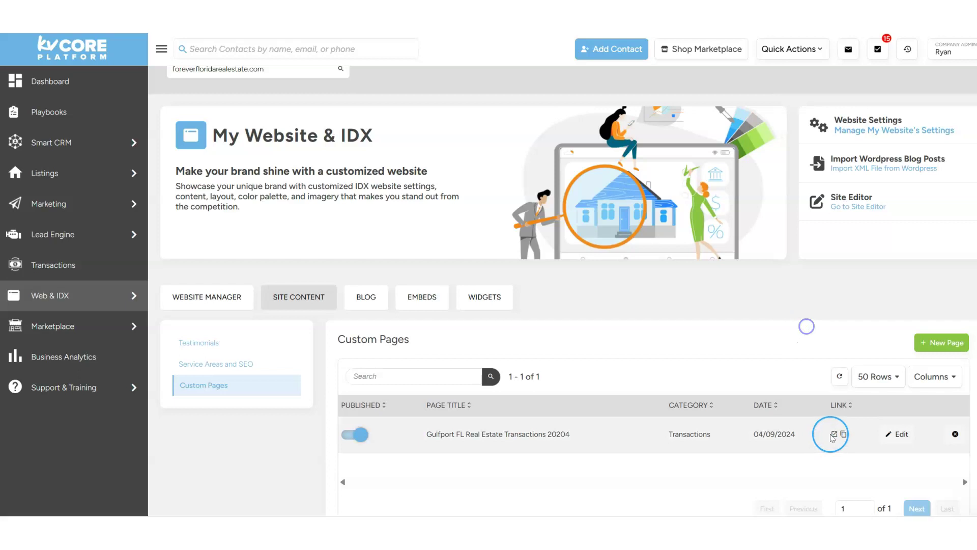
pyautogui.click(834, 435)
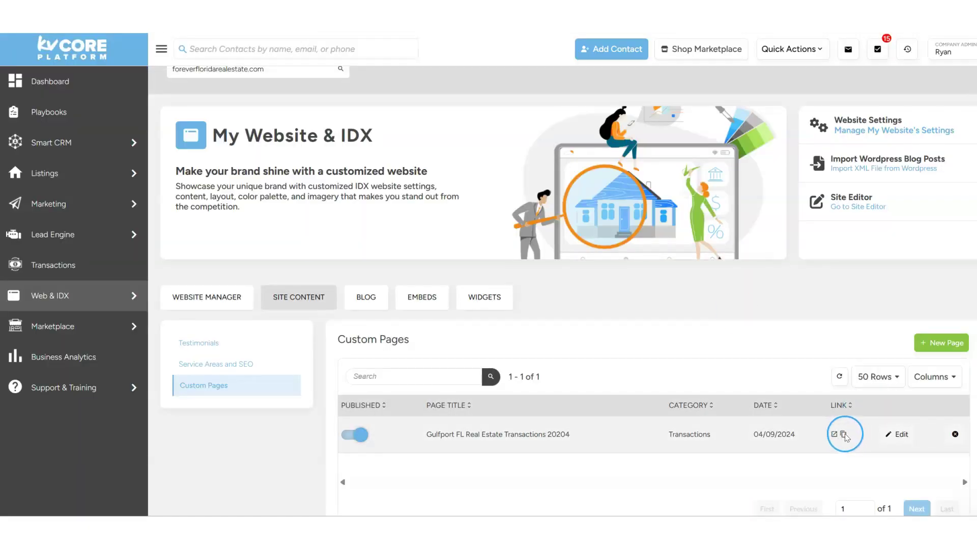
# Copy the live Gulfport transactions page's web address and return to the landing page editor
pyautogui.hotkey('ctrl', 'Tab')
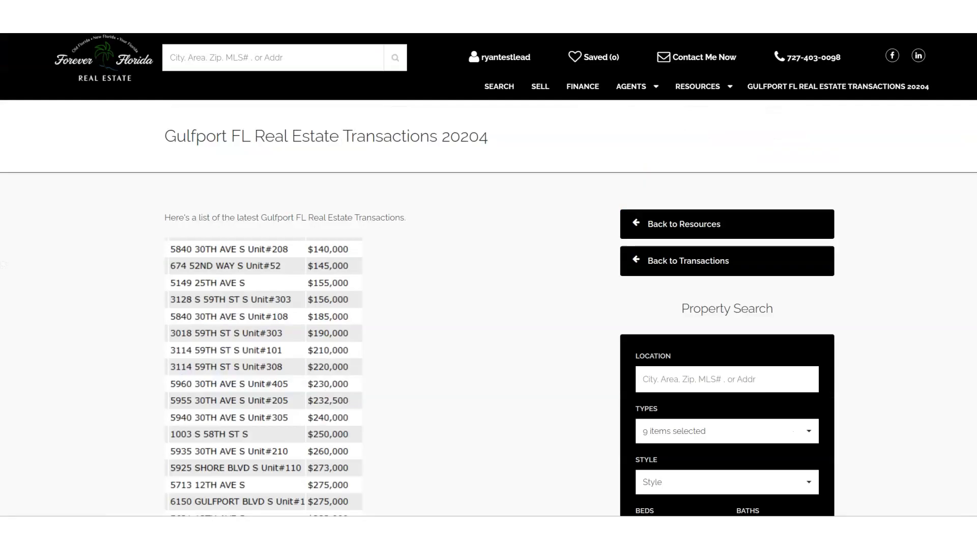
pyautogui.hotkey('ctrl', 'l')
pyautogui.rightClick(264, 42)
pyautogui.click(316, 136)
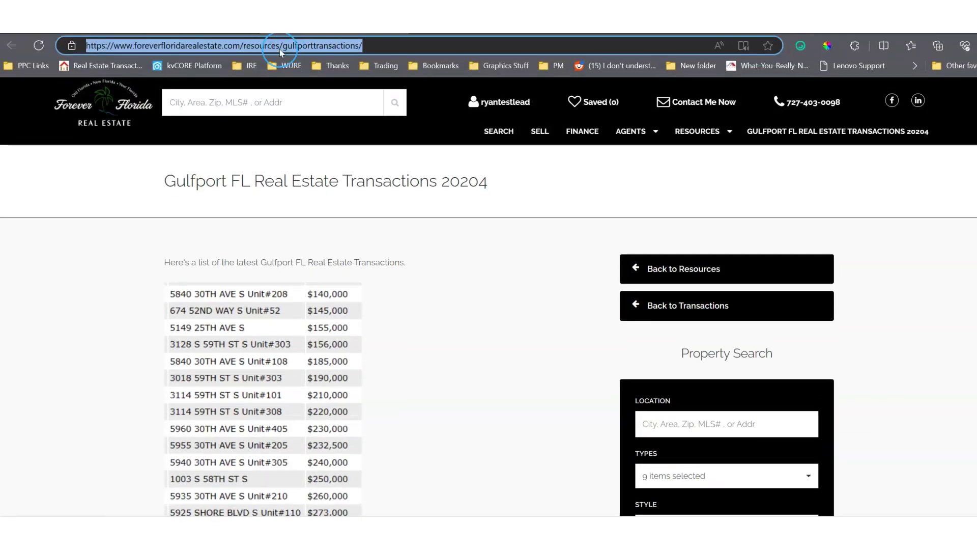
pyautogui.rightClick(288, 45)
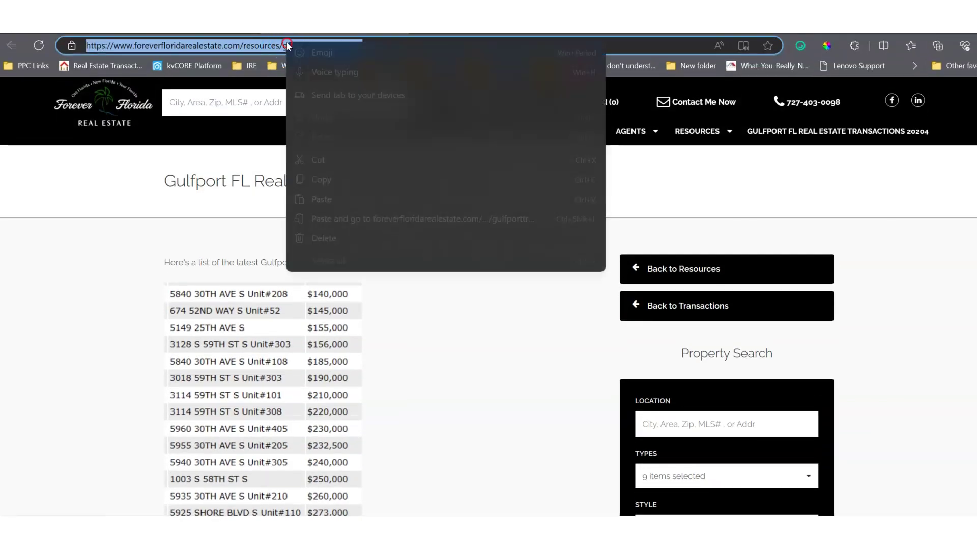
pyautogui.click(328, 182)
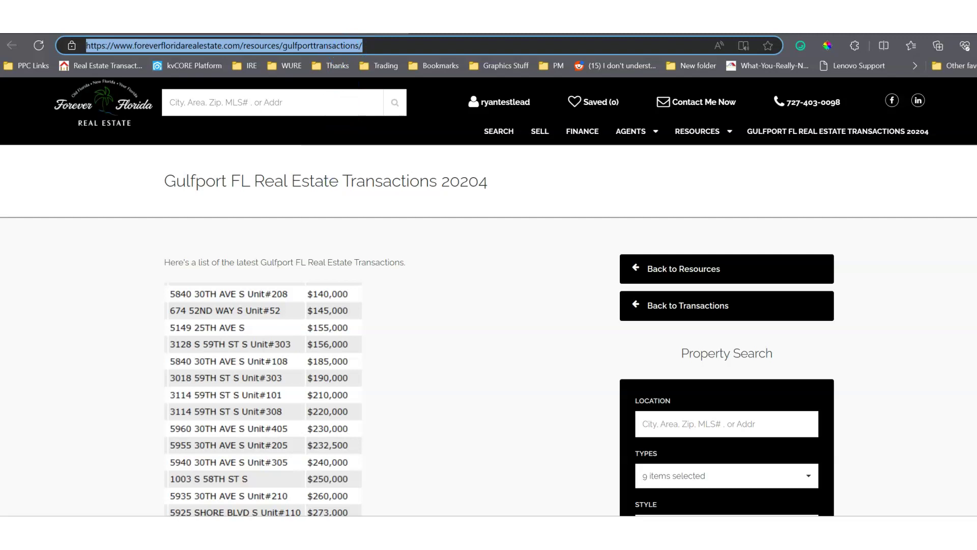
pyautogui.press('F11')
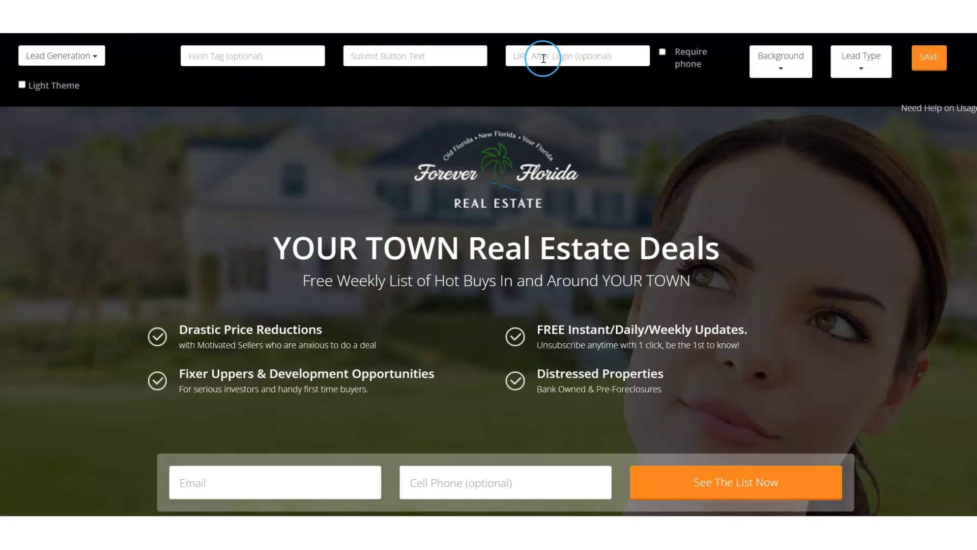
pyautogui.click(543, 58)
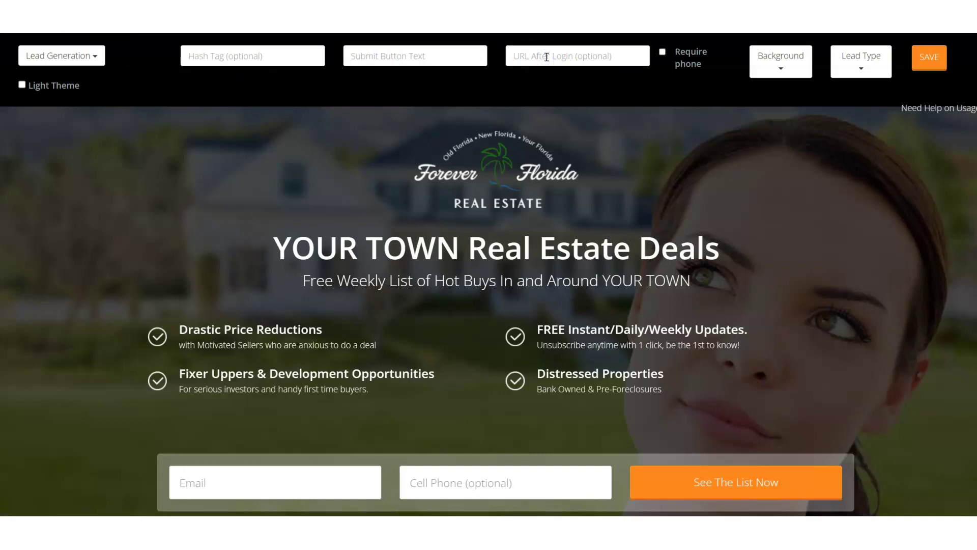
# Paste the Gulfport transactions URL as the URL After Login and set the hash tag to gulfporttransactions
pyautogui.hotkey('ctrl', 'v')
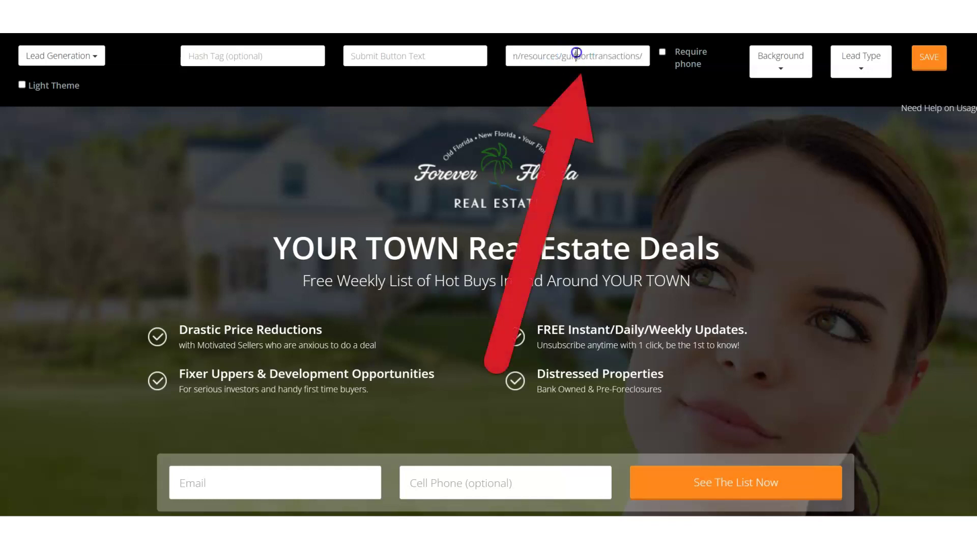
pyautogui.moveTo(577, 53); pyautogui.dragTo(489, 57)
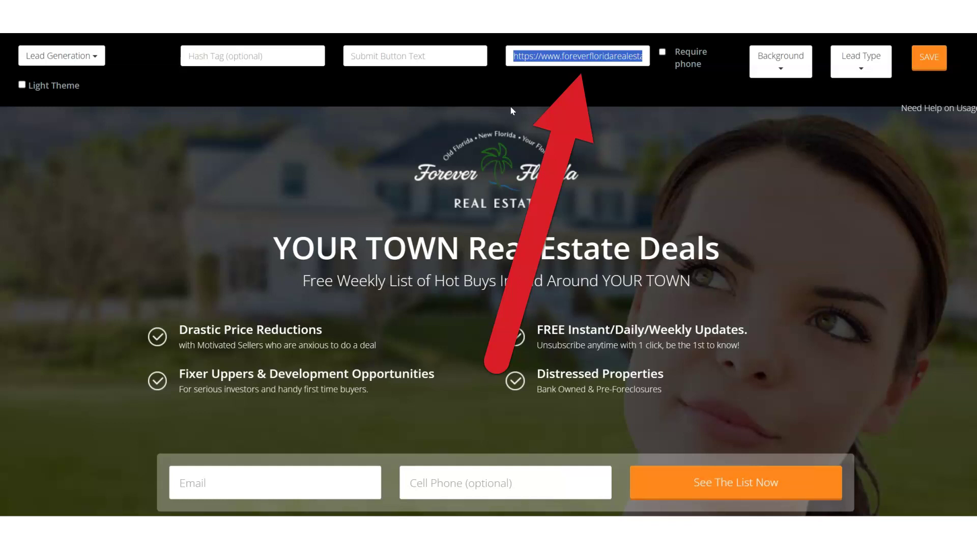
pyautogui.click(189, 73)
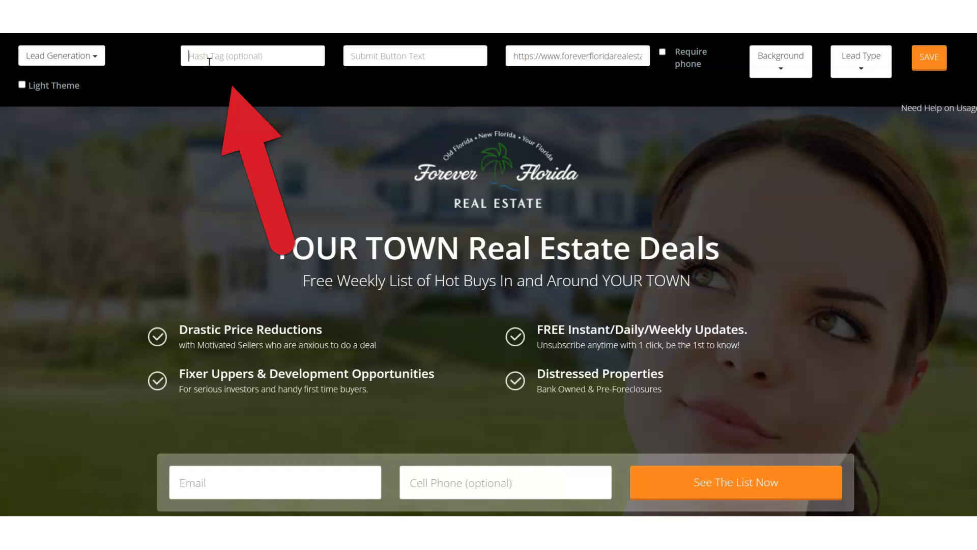
pyautogui.write('gulfporttransactions')
pyautogui.moveTo(273, 59); pyautogui.dragTo(189, 50)
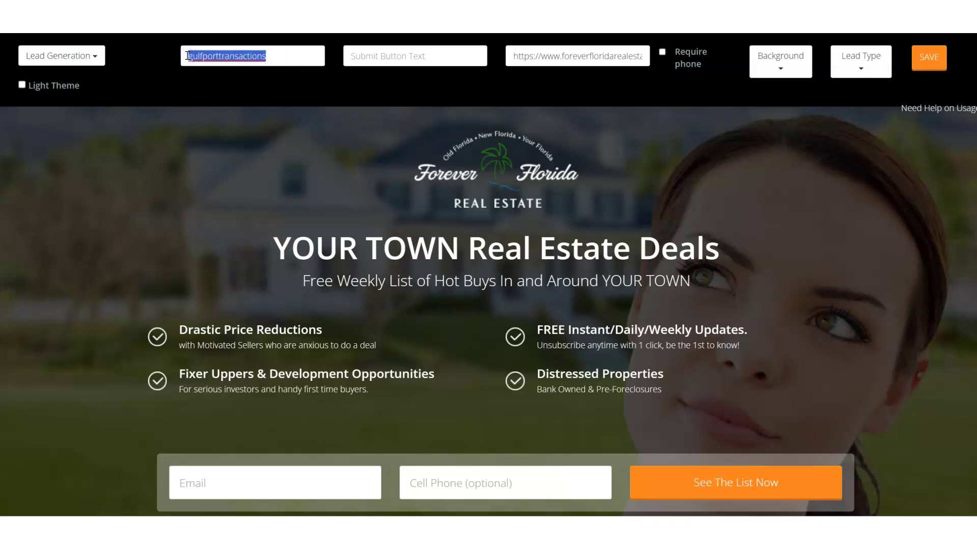
# Set the sign-up button text to 'See The Transactions Now'
pyautogui.click(401, 55)
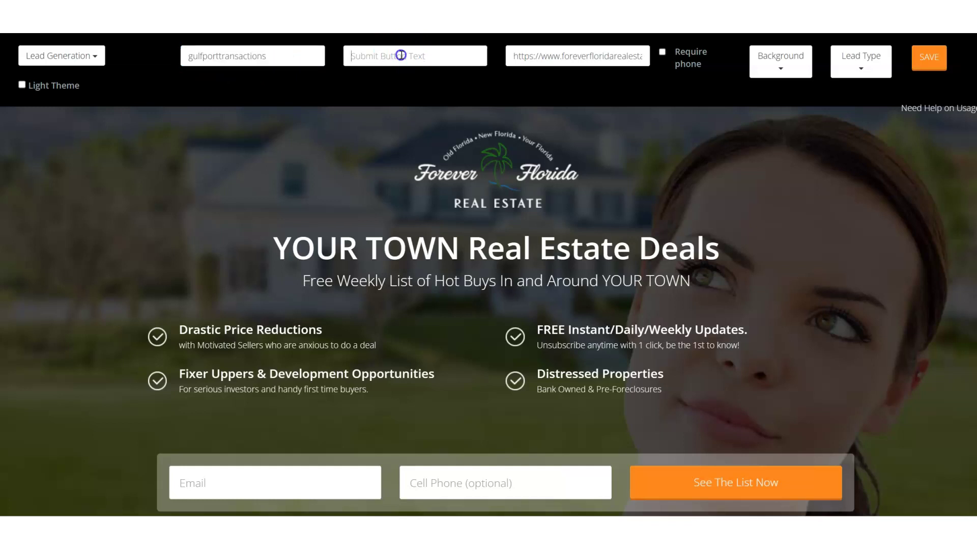
pyautogui.click(374, 60)
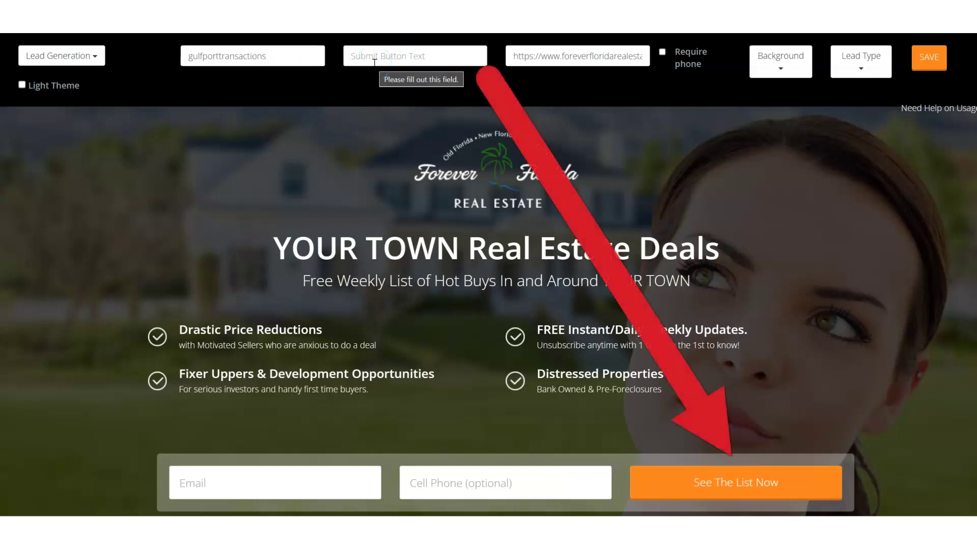
pyautogui.write('S')
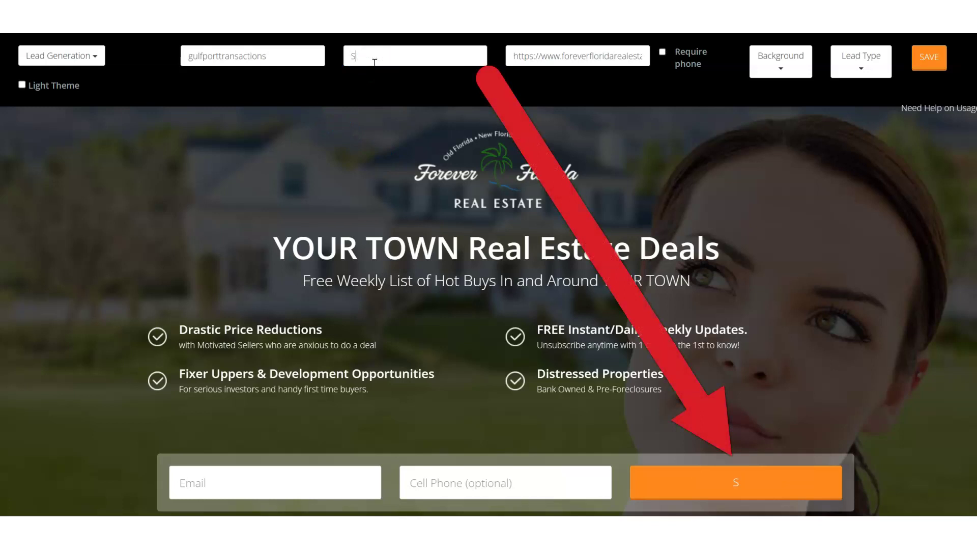
pyautogui.write('ee The Transactions Now')
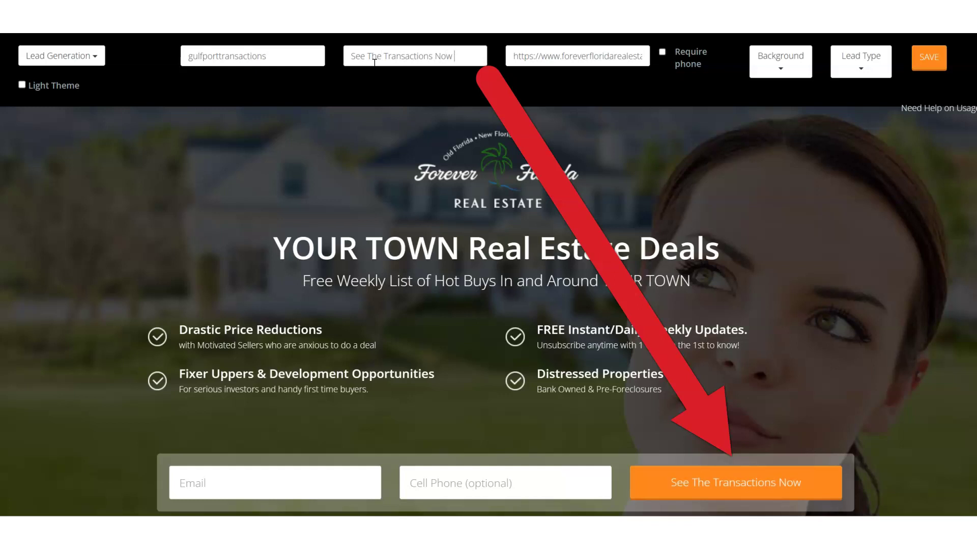
pyautogui.moveTo(360, 57); pyautogui.dragTo(458, 64)
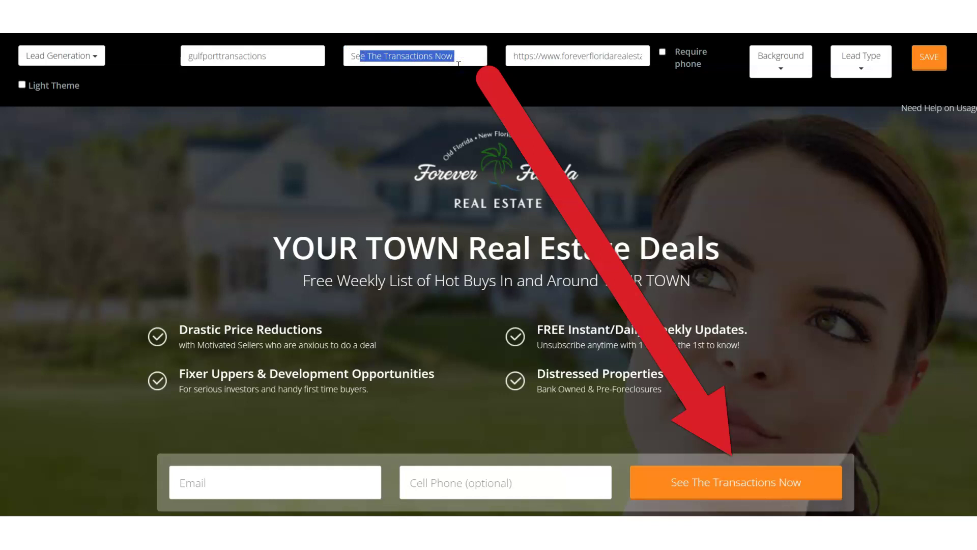
# Keep the cell phone field optional after toggling Require phone on and back off
pyautogui.click(662, 51)
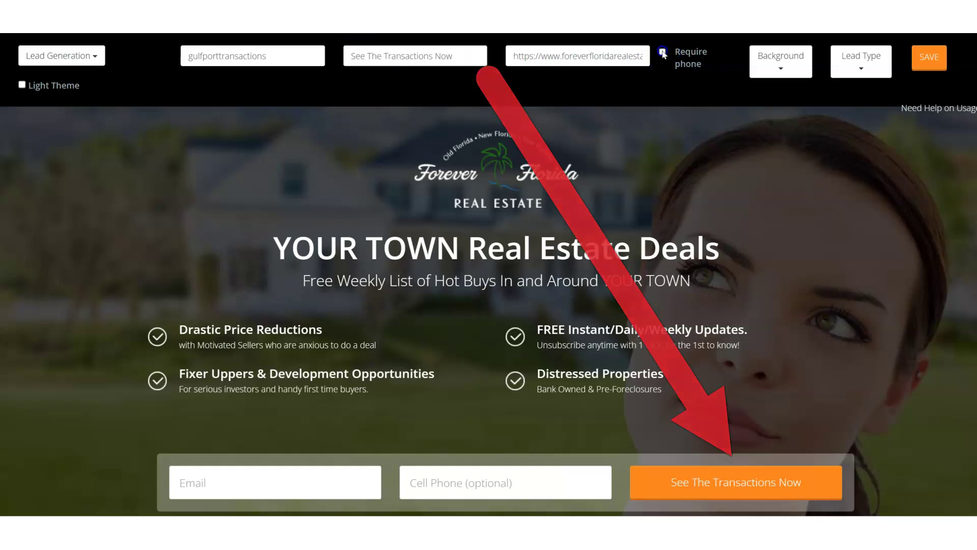
pyautogui.click(663, 52)
pyautogui.click(663, 52)
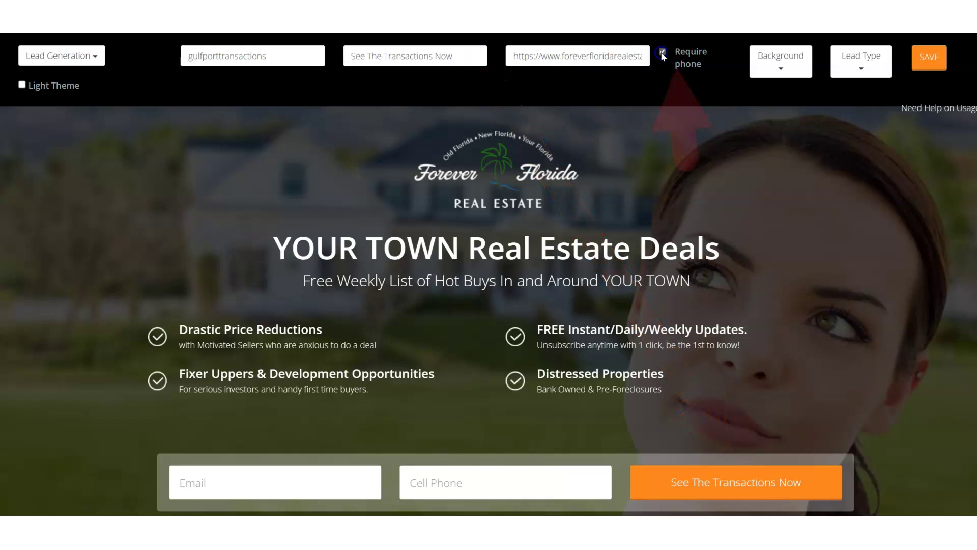
pyautogui.click(663, 53)
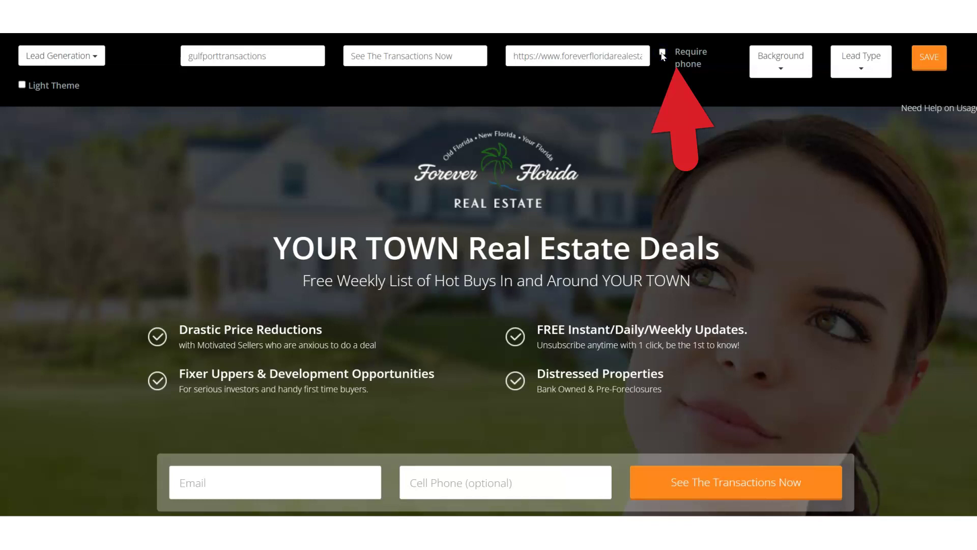
pyautogui.scroll(-2, 729, 214)
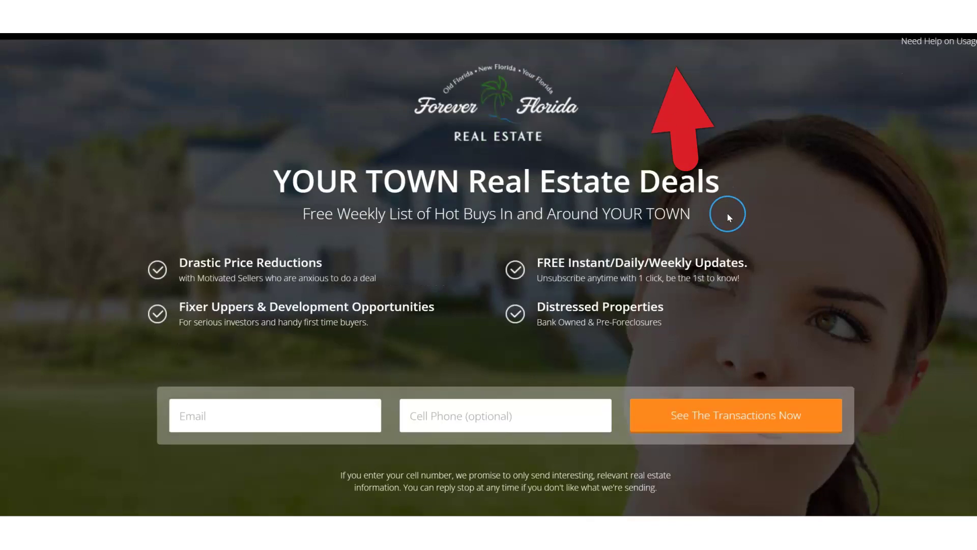
pyautogui.scroll(2, 728, 214)
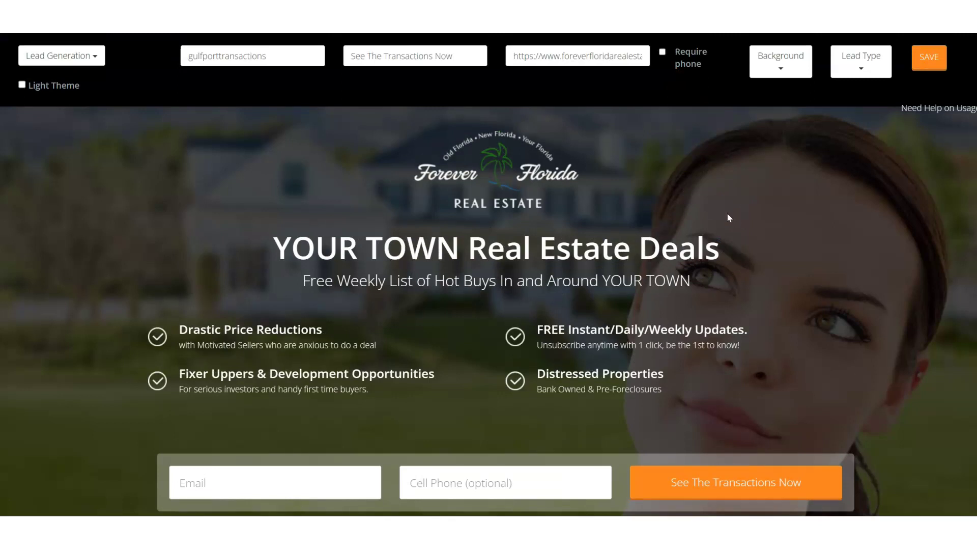
# Set the background to the Exterior photo after previewing Golf Senior and Home Value Report
pyautogui.click(797, 73)
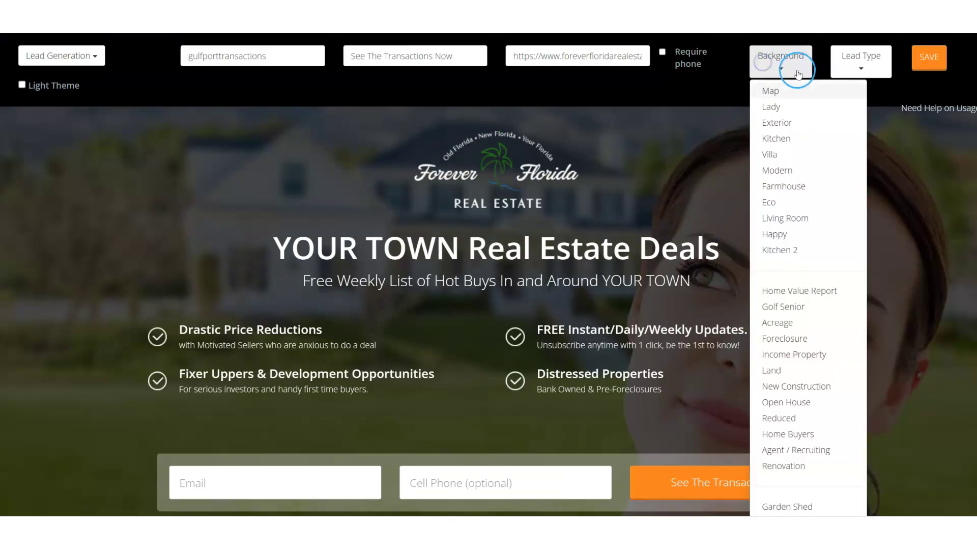
pyautogui.scroll(-3, 805, 370)
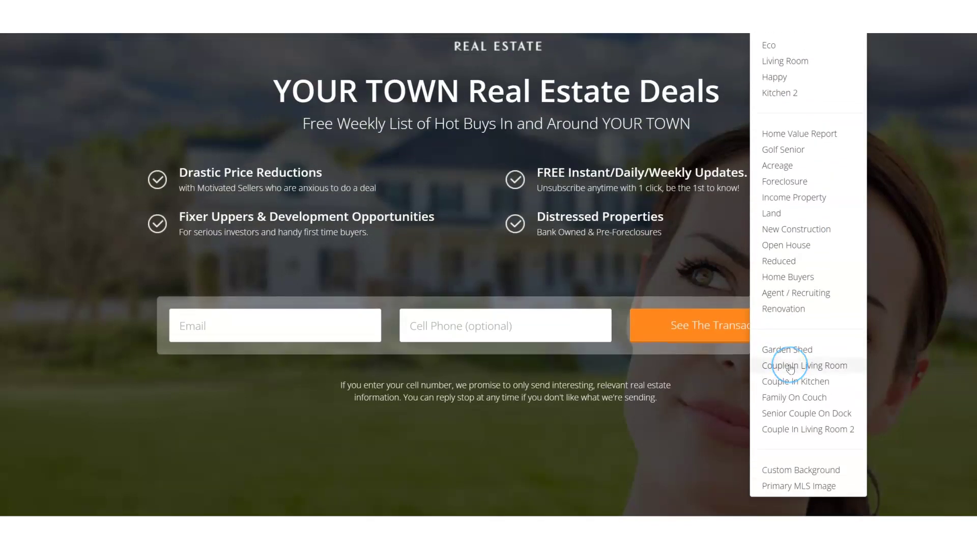
pyautogui.scroll(3, 790, 367)
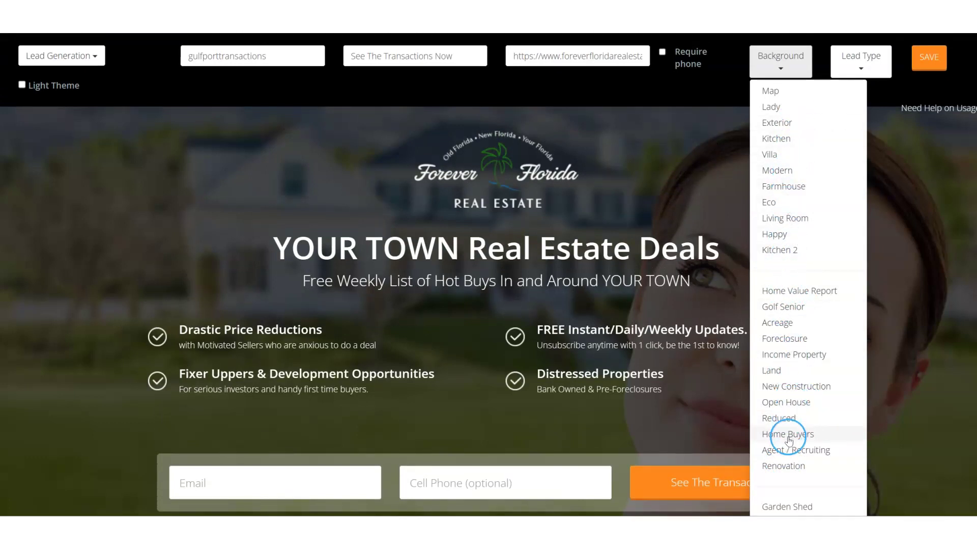
pyautogui.click(784, 306)
pyautogui.click(781, 59)
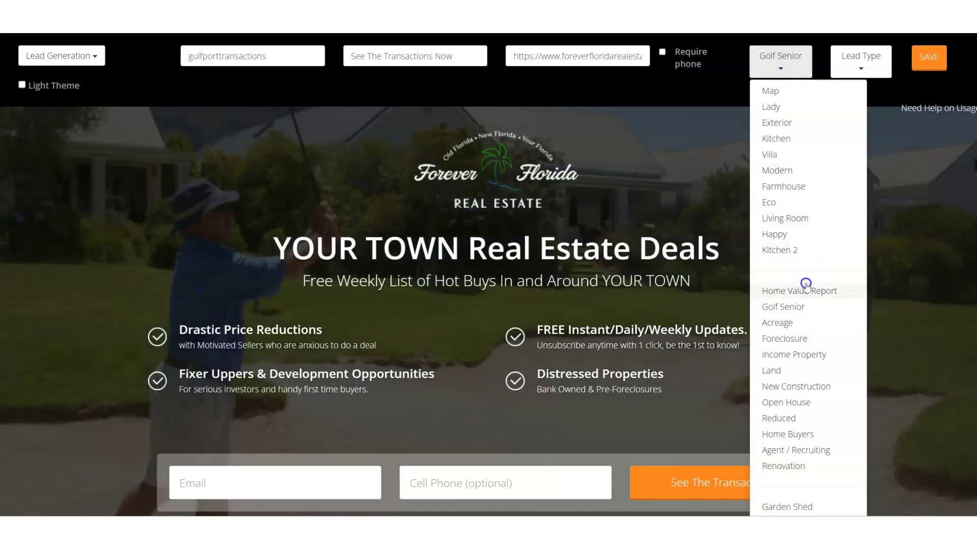
pyautogui.click(806, 286)
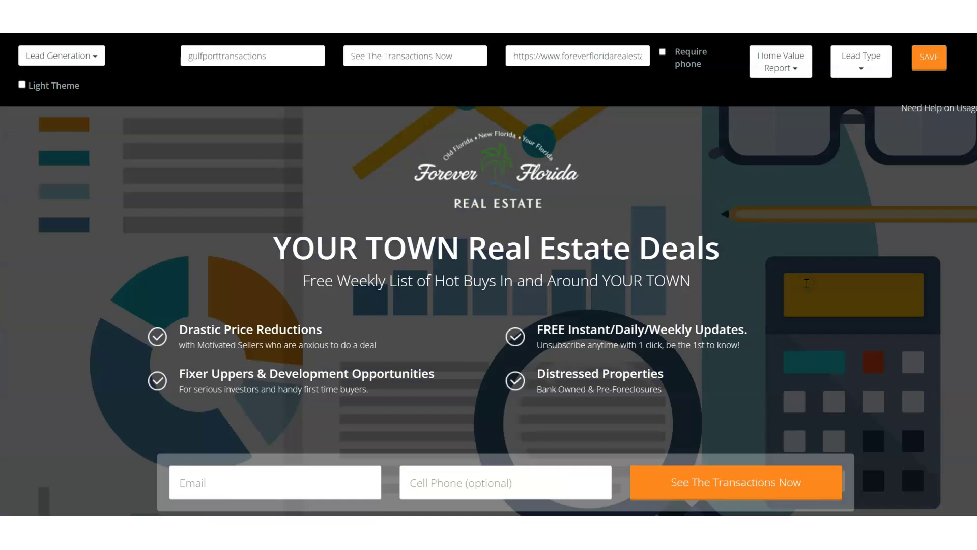
pyautogui.click(780, 60)
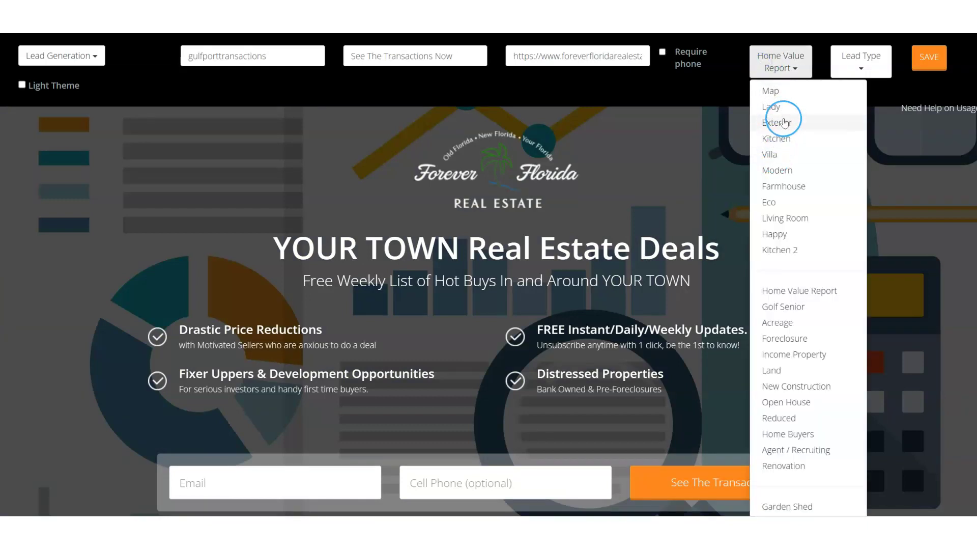
pyautogui.click(779, 123)
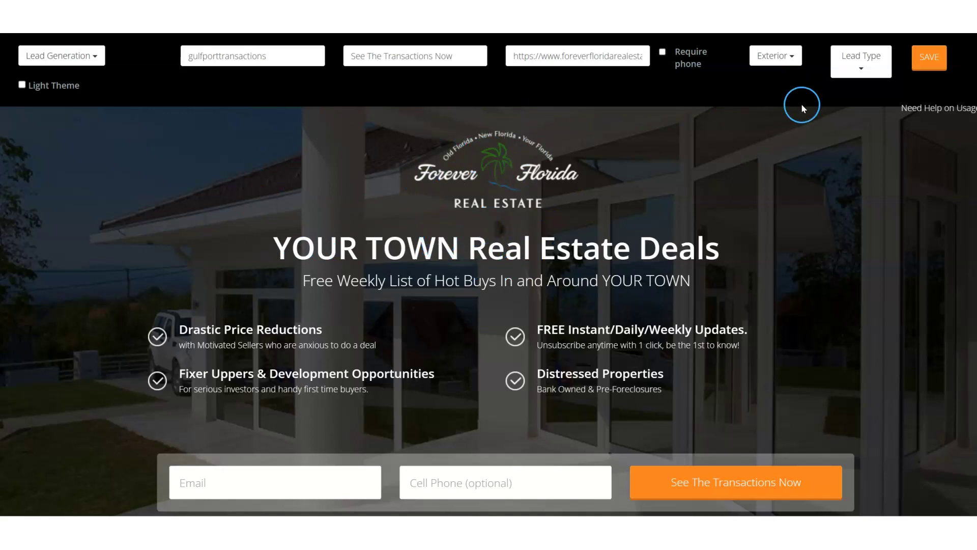
# Choose Custom Background from the Background list to enter an image URL
pyautogui.click(861, 57)
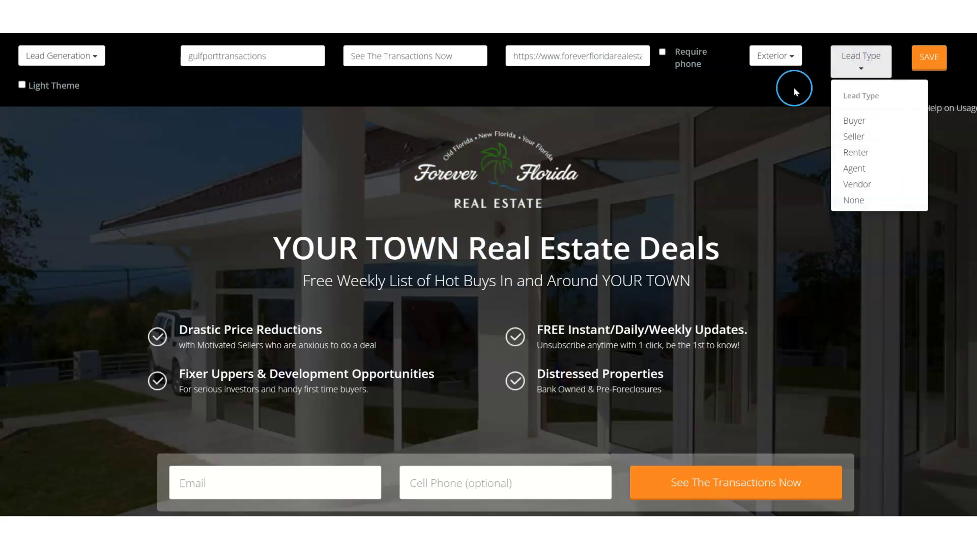
pyautogui.click(781, 53)
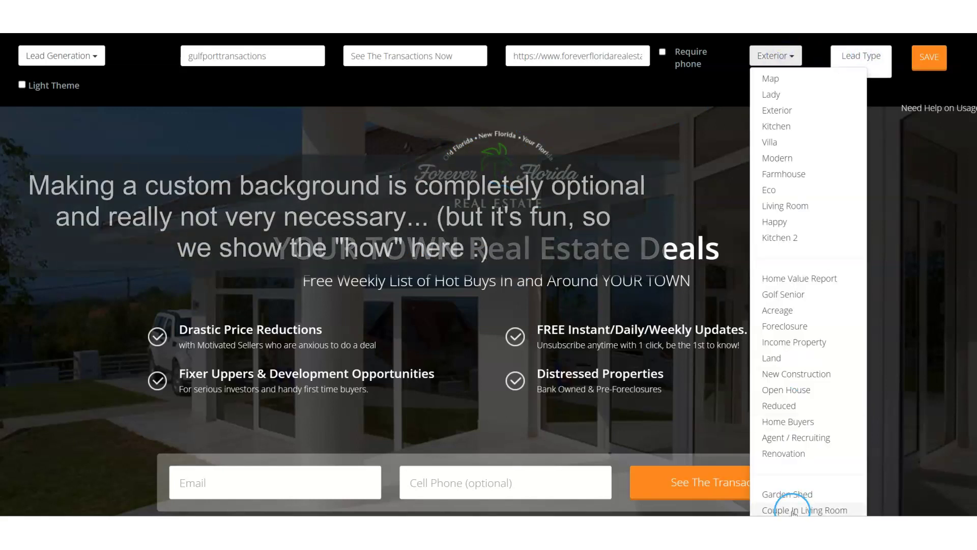
pyautogui.scroll(-5, 806, 437)
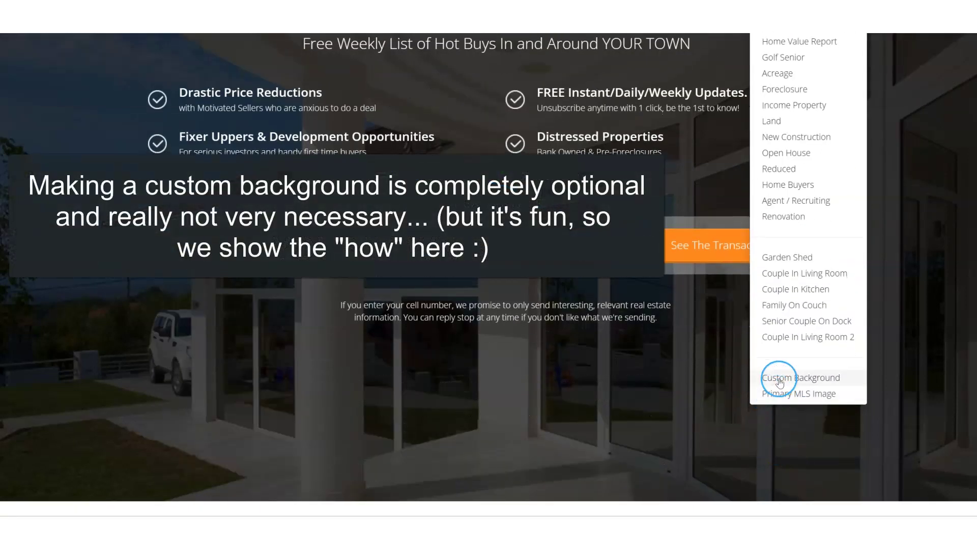
pyautogui.click(775, 378)
# Capture an 837x696 screenshot of the Gulfport map area and save it as a PNG
pyautogui.click(358, 128)
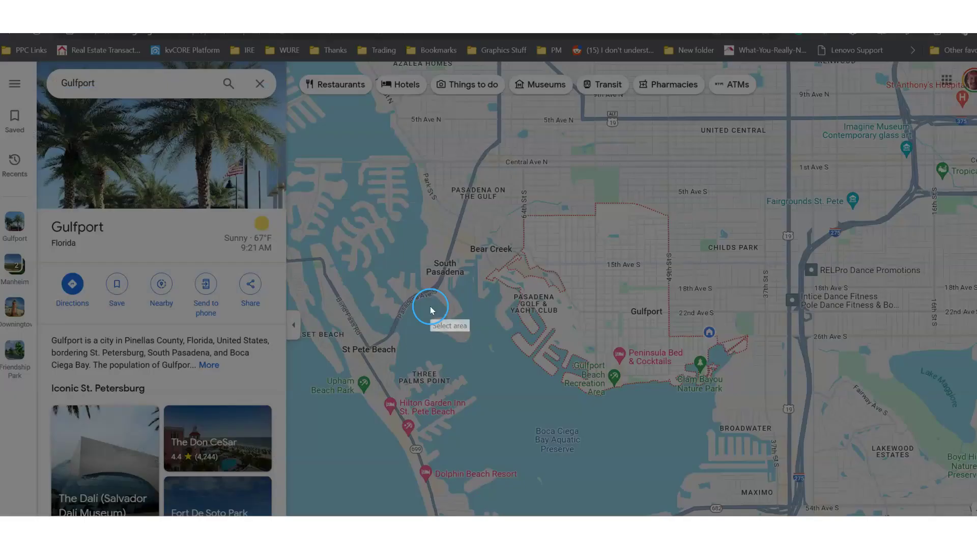
pyautogui.moveTo(295, 101)
pyautogui.mouseDown()
pyautogui.moveTo(647, 273)
pyautogui.moveTo(779, 360)
pyautogui.moveTo(861, 439)
pyautogui.moveTo(844, 332)
pyautogui.moveTo(765, 320)
pyautogui.moveTo(757, 386)
pyautogui.mouseUp()
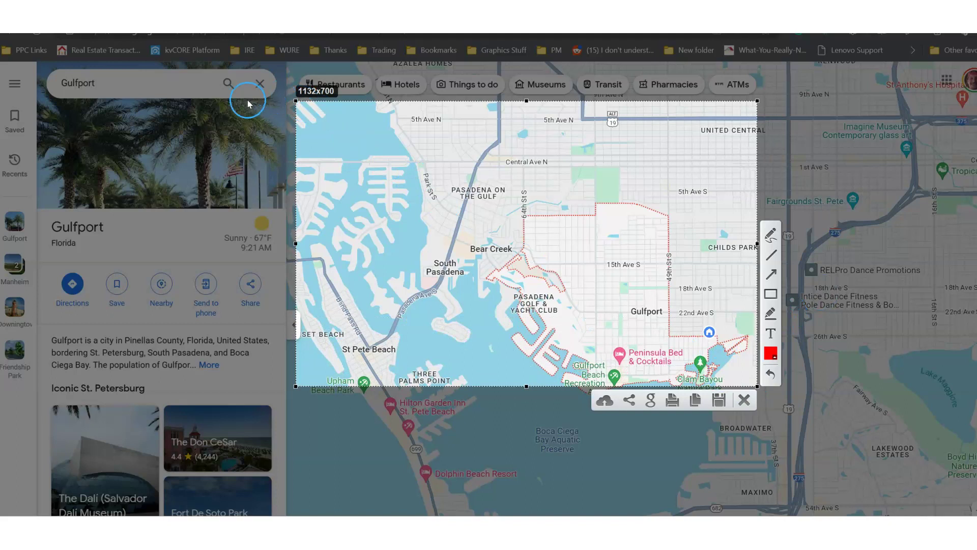
pyautogui.moveTo(296, 101)
pyautogui.mouseDown()
pyautogui.moveTo(451, 107)
pyautogui.moveTo(416, 102)
pyautogui.mouseUp()
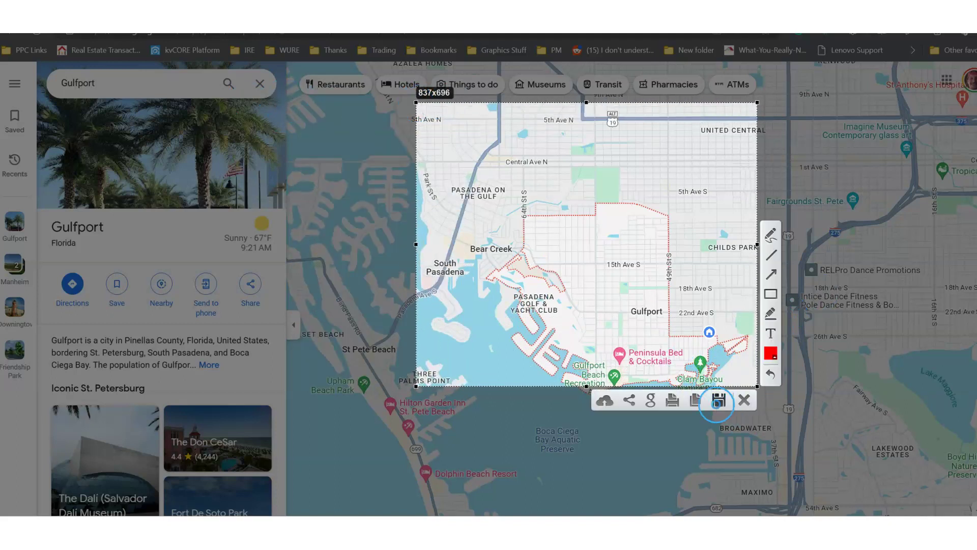
pyautogui.click(718, 400)
pyautogui.click(309, 127)
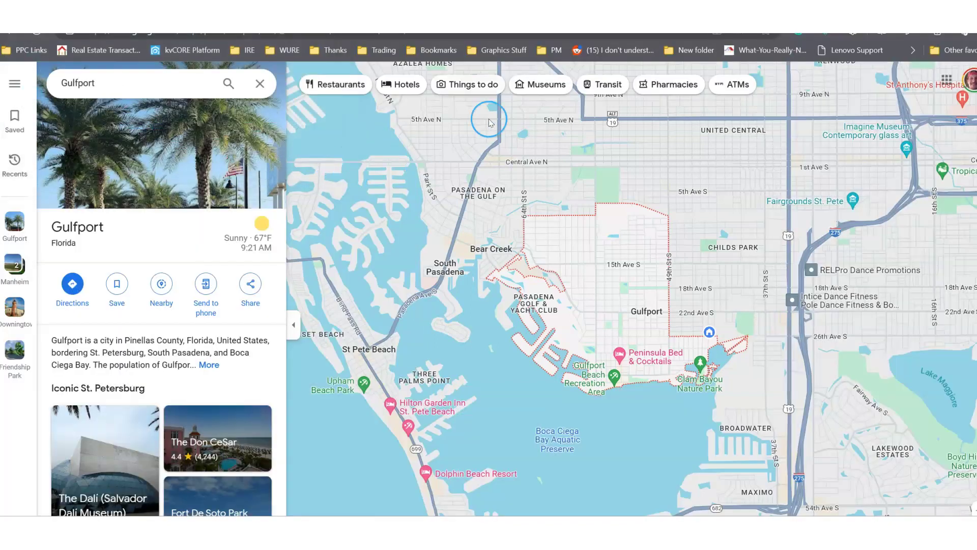
pyautogui.hotkey('ctrl', 'Tab')
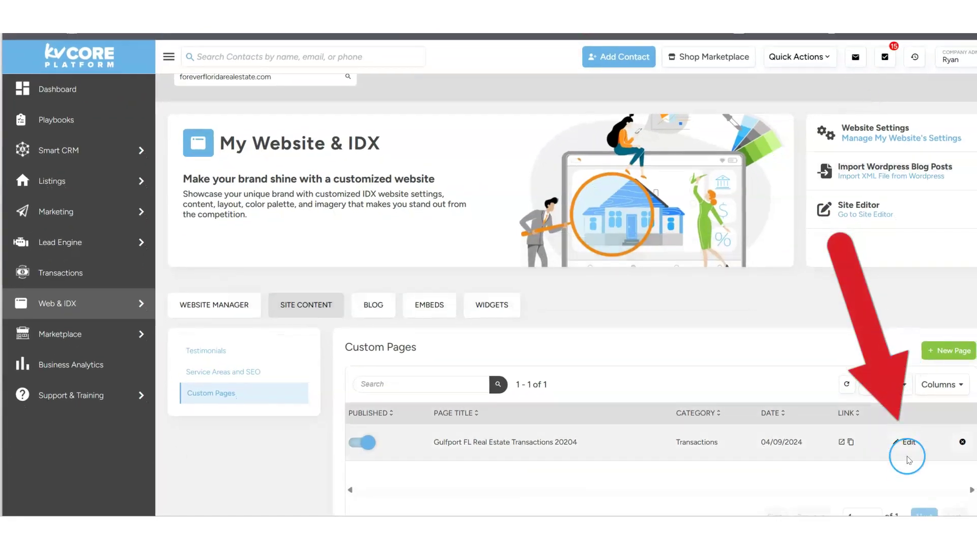
# Upload the saved Gulfport map screenshot through the page editor's Insert/Edit Image dialog
pyautogui.click(906, 441)
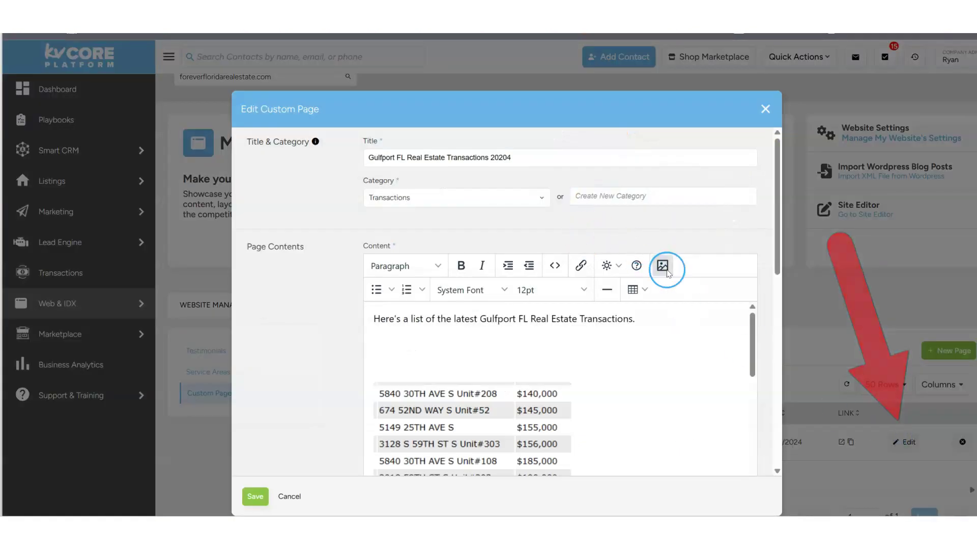
pyautogui.click(663, 266)
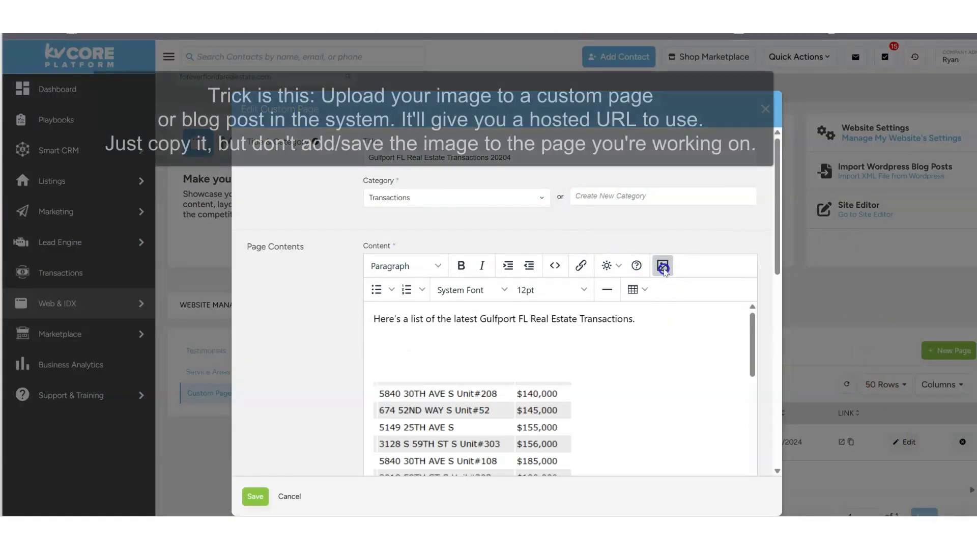
pyautogui.click(383, 269)
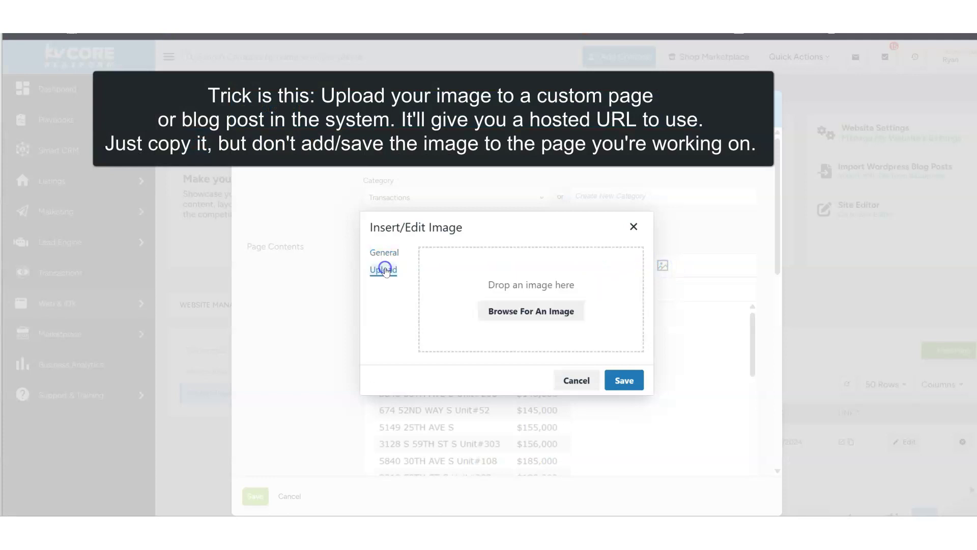
pyautogui.click(520, 312)
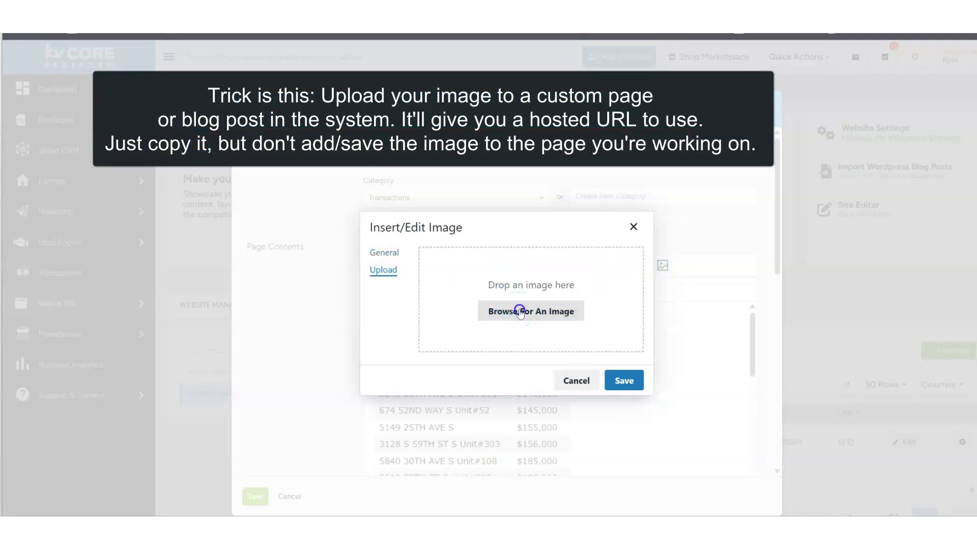
pyautogui.click(178, 69)
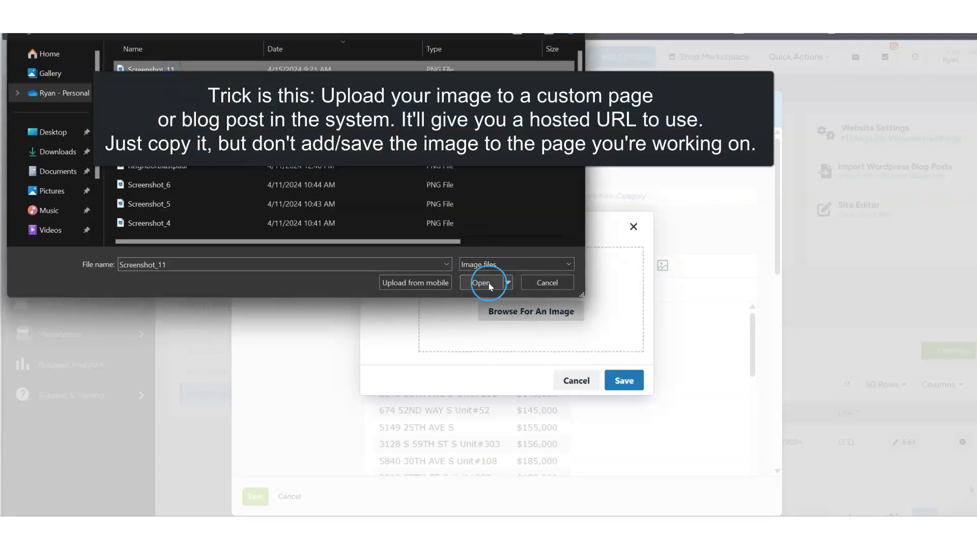
pyautogui.click(481, 283)
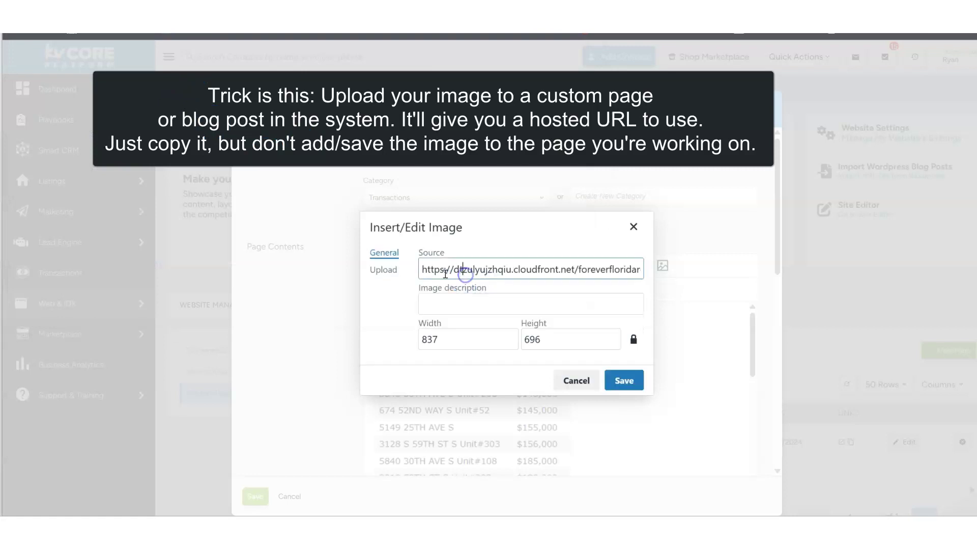
# Copy the hosted image URL, then exit the dialog and page editor without saving
pyautogui.moveTo(420, 270); pyautogui.dragTo(659, 288)
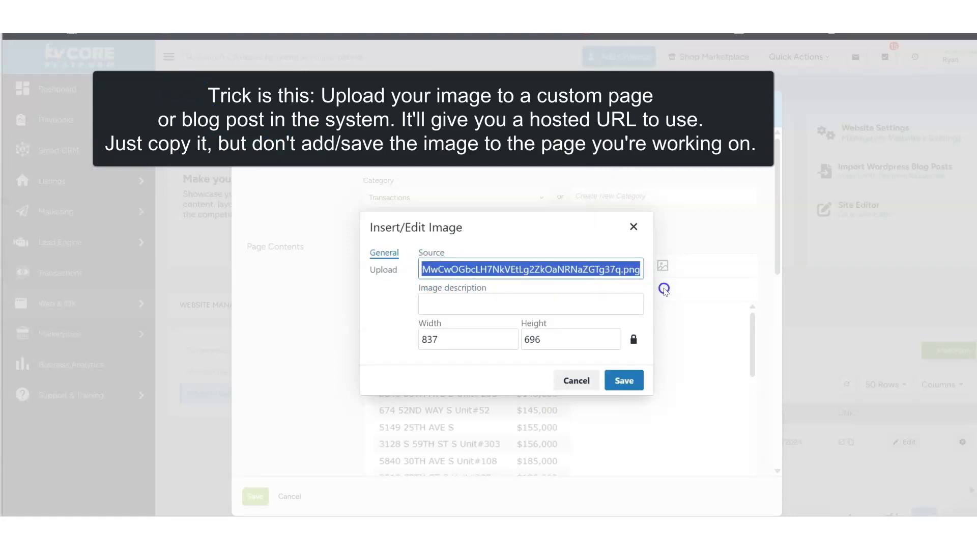
pyautogui.rightClick(600, 279)
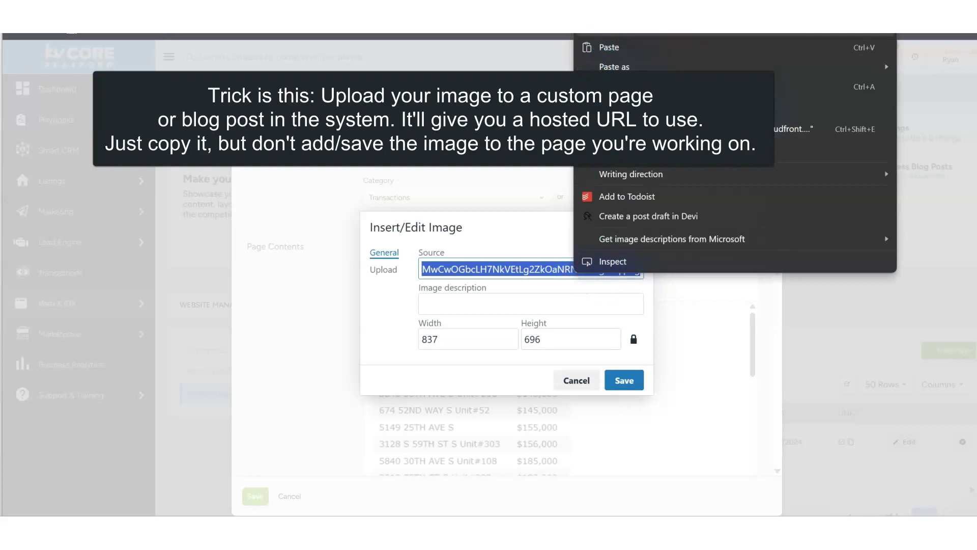
pyautogui.click(608, 34)
pyautogui.click(577, 387)
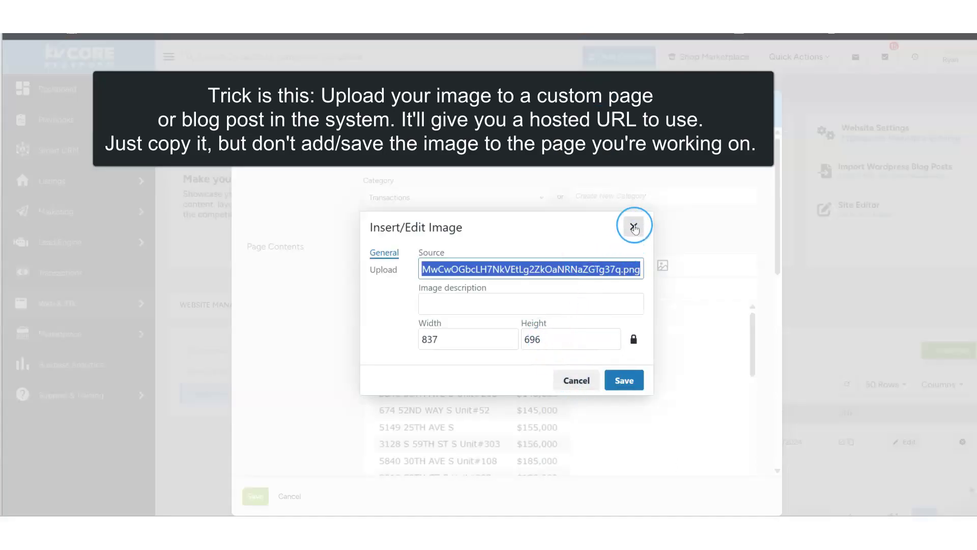
pyautogui.click(634, 227)
pyautogui.click(763, 118)
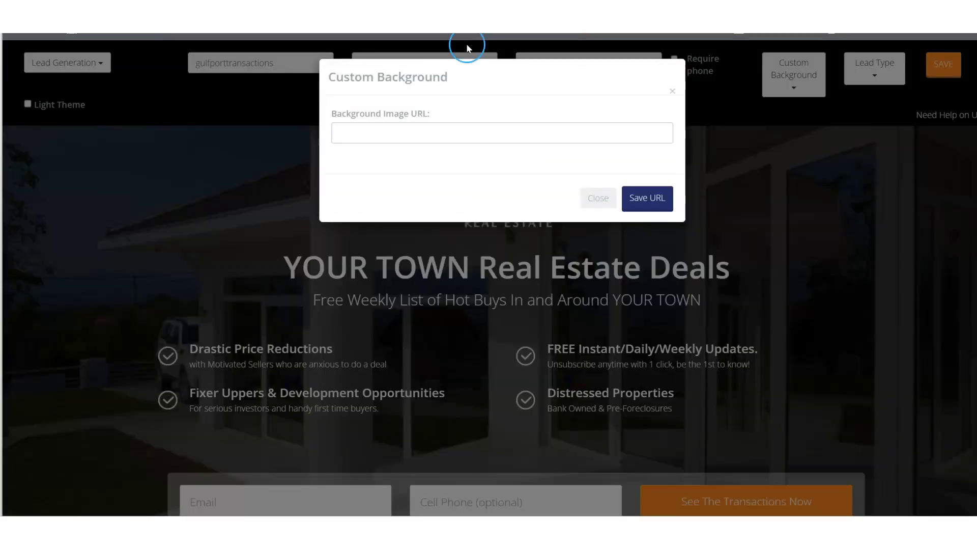
# Paste the hosted Gulfport map image URL as the Background Image URL and save it
pyautogui.click(360, 126)
pyautogui.hotkey('ctrl', 'v')
pyautogui.click(657, 199)
pyautogui.scroll(-2, 928, 252)
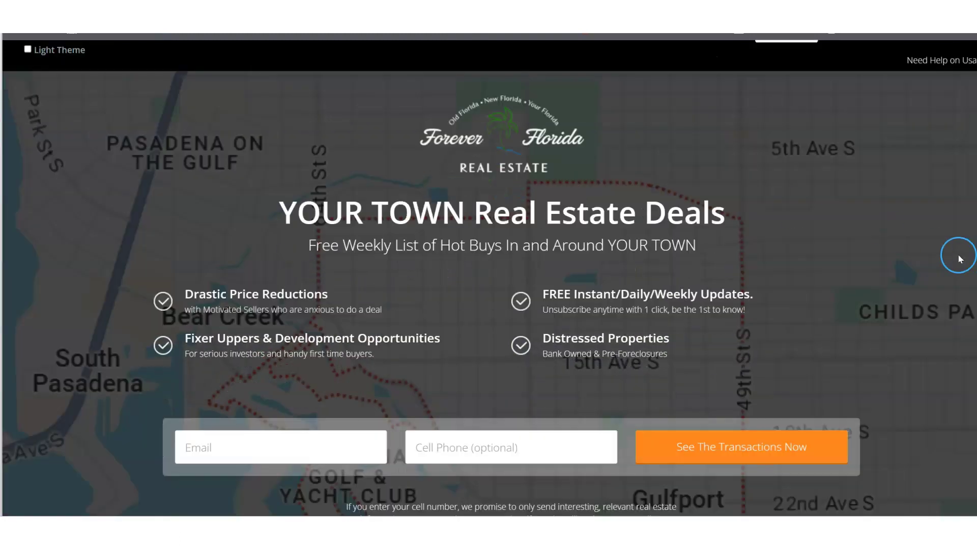
pyautogui.scroll(1, 927, 252)
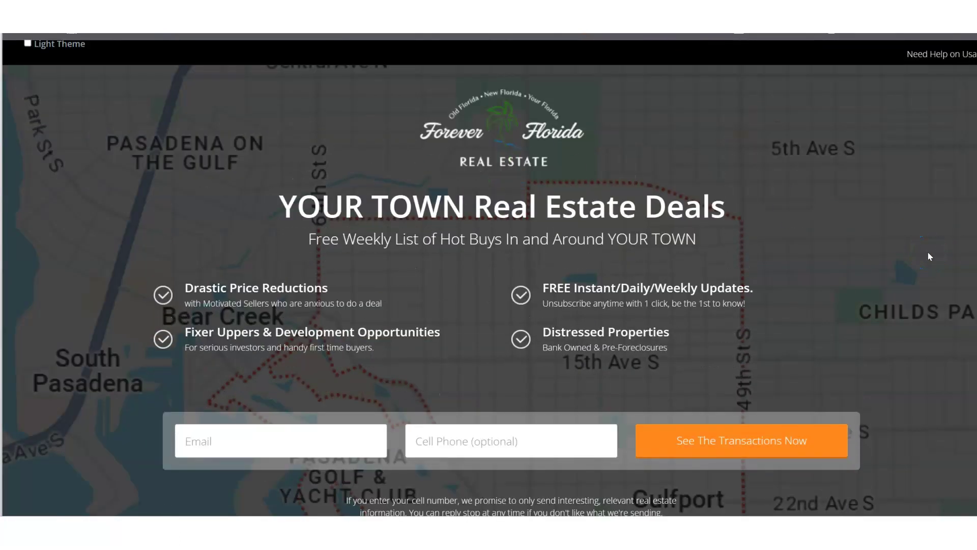
pyautogui.scroll(-1, 928, 252)
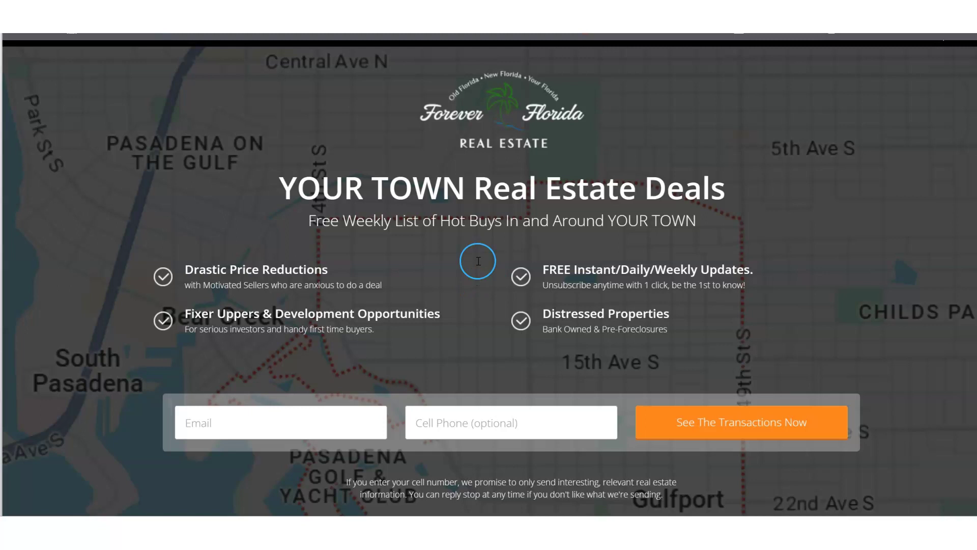
# Replace the 'YOUR TOWN Real Estate Deals' headline with 'Gulfport FL Real Estate SOLD Transactions'
pyautogui.moveTo(276, 182); pyautogui.dragTo(728, 197)
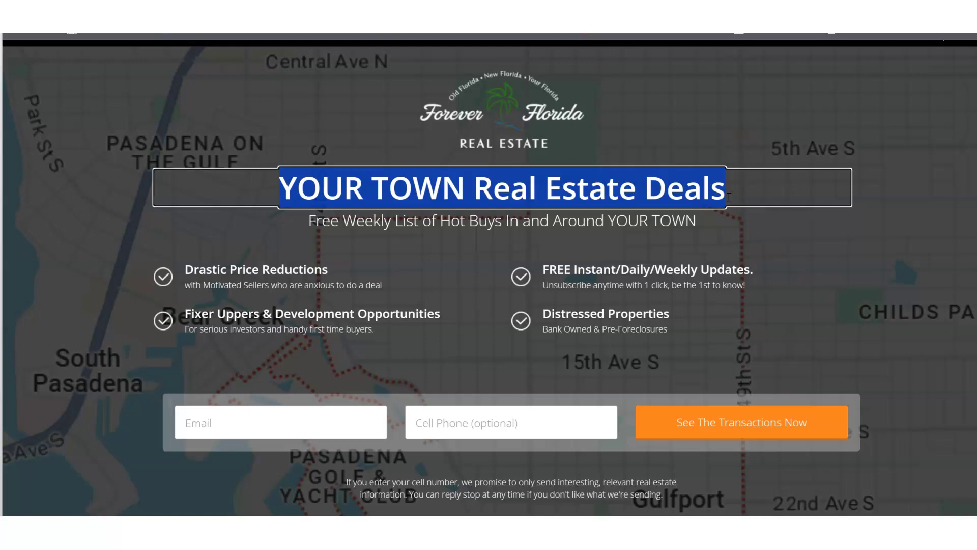
pyautogui.write('Gu')
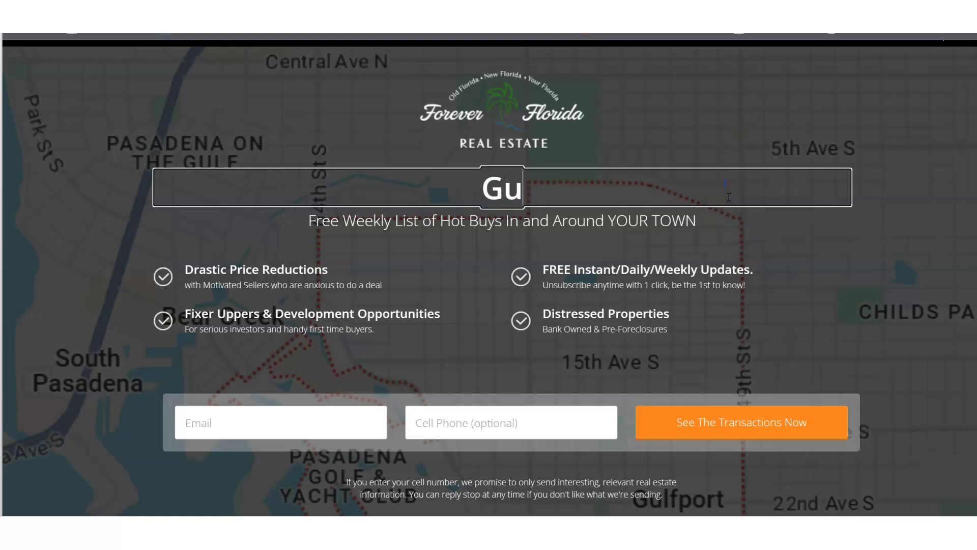
pyautogui.write('lfport FL Real Estate Tr')
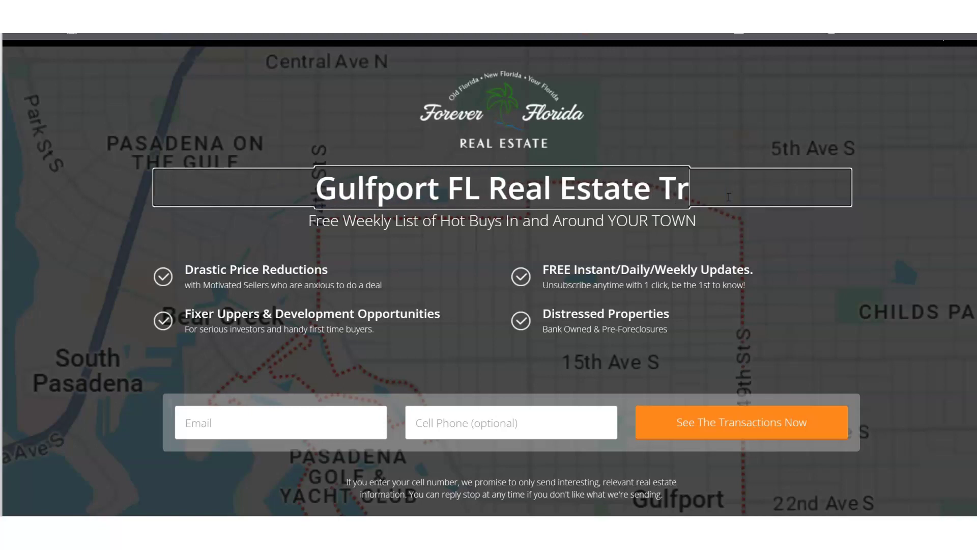
pyautogui.press('BackSpace')
pyautogui.press('BackSpace')
pyautogui.write('S')
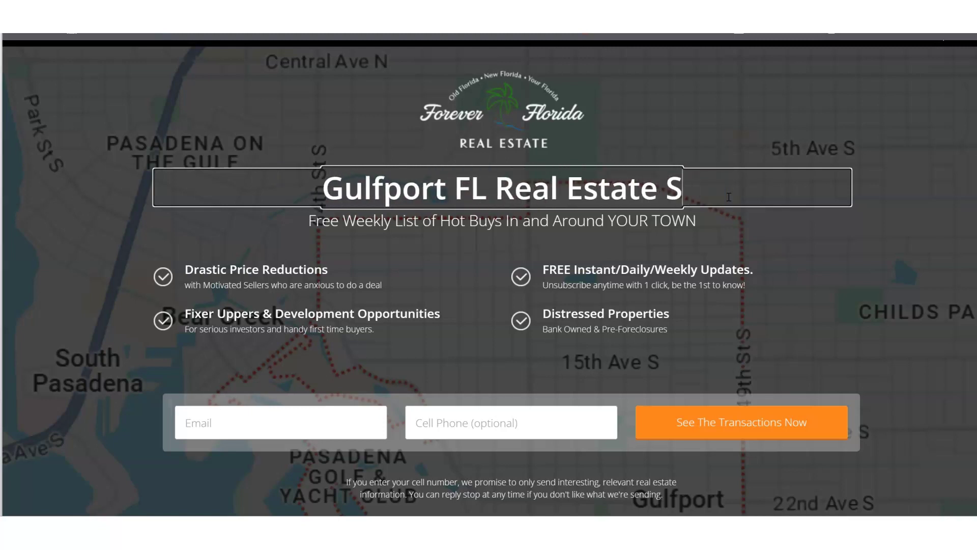
pyautogui.write('OLD Transactions')
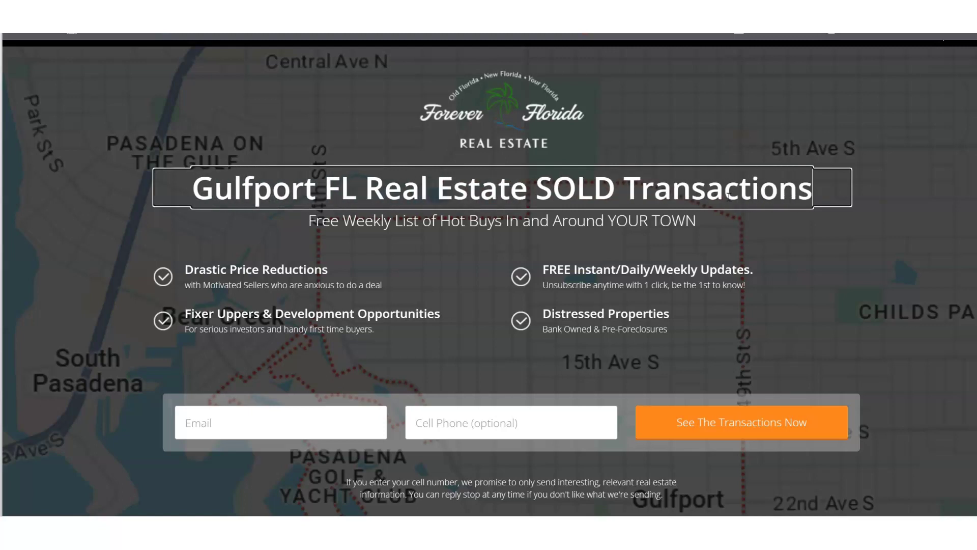
pyautogui.click(304, 224)
# Replace the subtitle with one offering recent published sale prices and weekly email price updates
pyautogui.moveTo(305, 224); pyautogui.dragTo(700, 227)
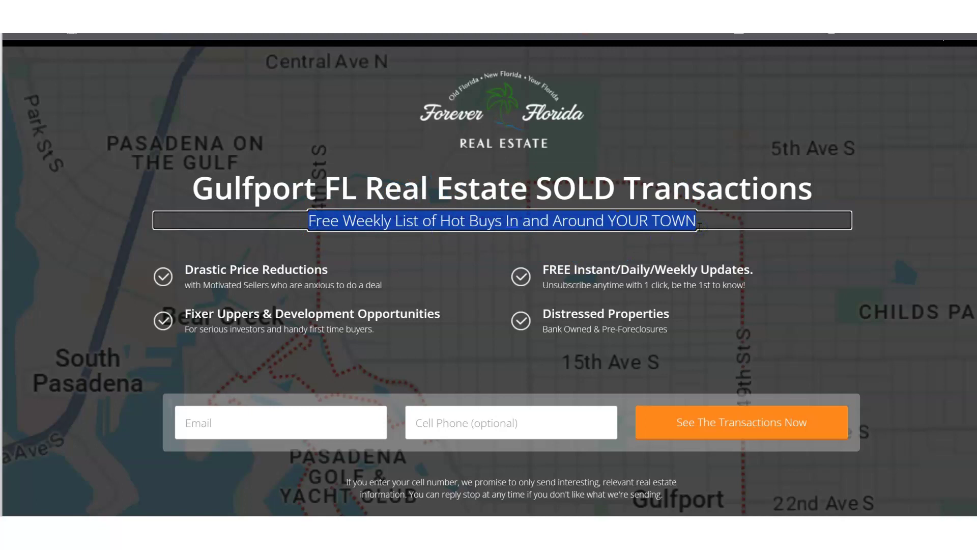
pyautogui.write('Se')
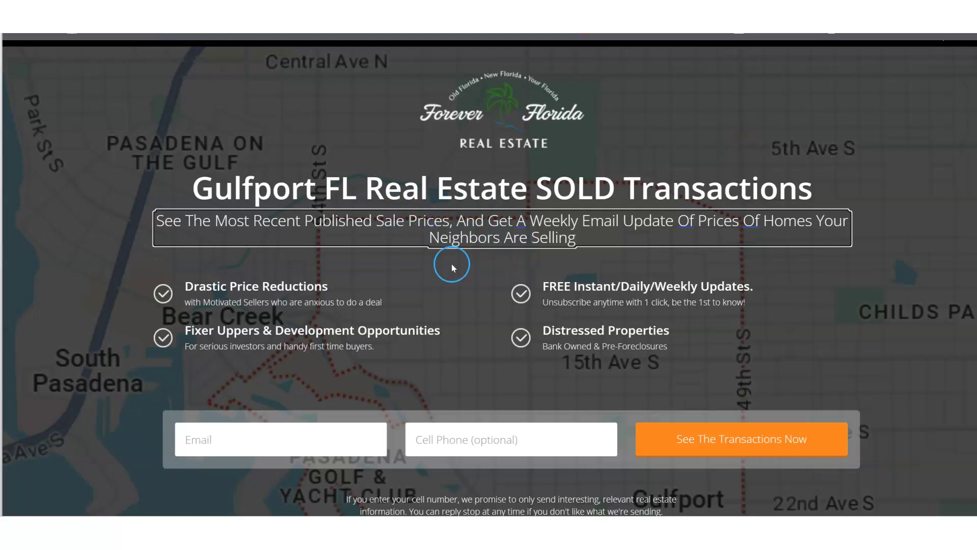
pyautogui.moveTo(576, 238); pyautogui.dragTo(158, 221)
# Delete the Drastic Price Reductions, Fixer Uppers, FREE Updates and Distressed Properties feature items
pyautogui.click(243, 290)
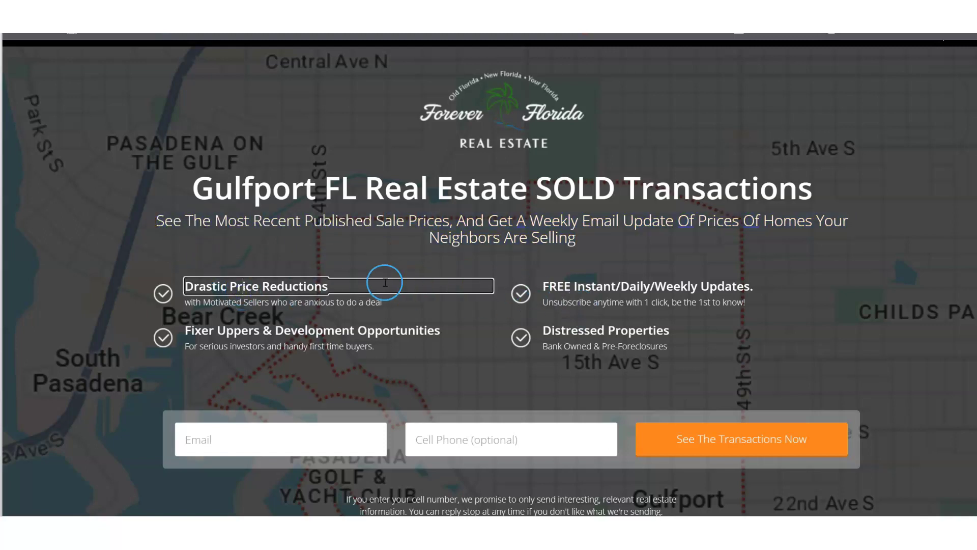
pyautogui.doubleClick(261, 287)
pyautogui.press('Delete')
pyautogui.press('Delete')
pyautogui.click(592, 298)
pyautogui.press('Delete')
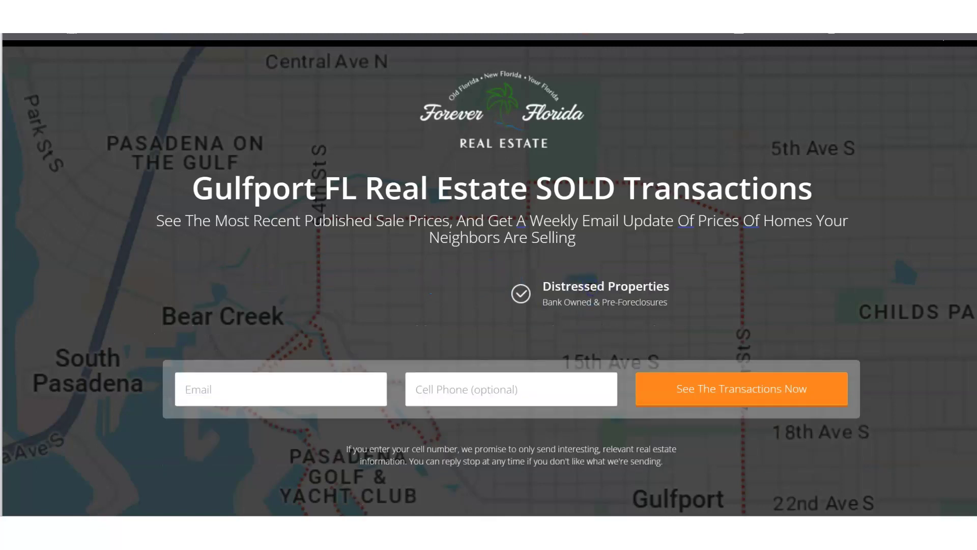
pyautogui.click(590, 289)
pyautogui.press('Delete')
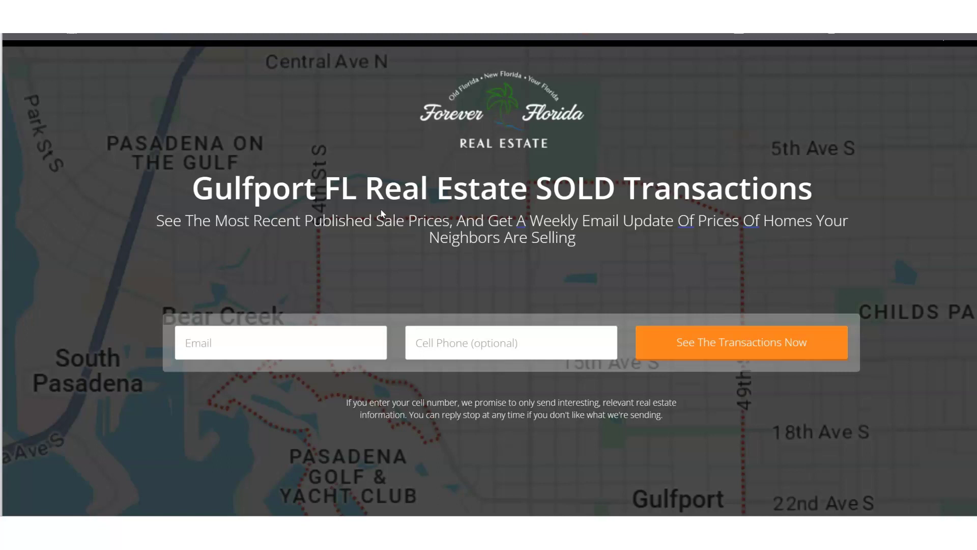
# Select the text across the headline for editing
pyautogui.click(301, 213)
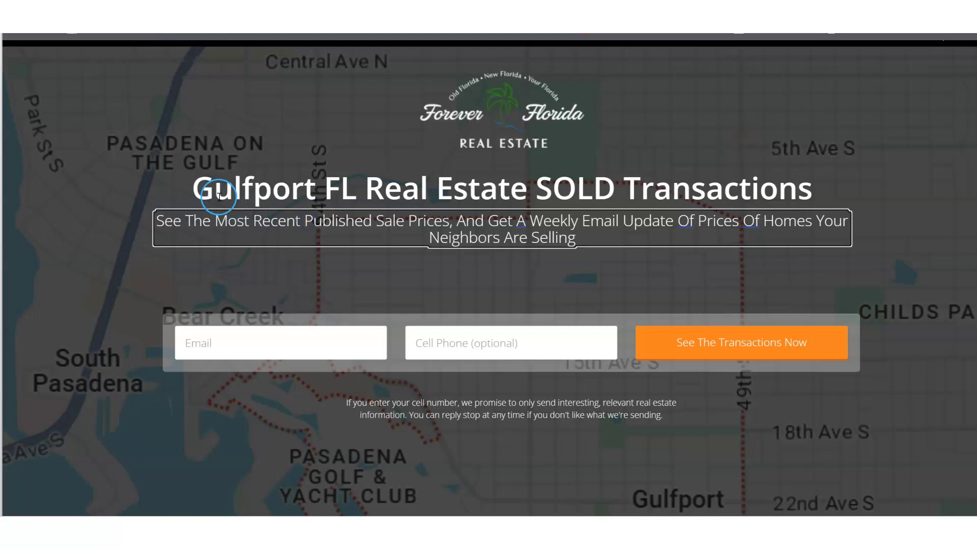
pyautogui.click(195, 200)
pyautogui.moveTo(195, 200); pyautogui.dragTo(237, 193)
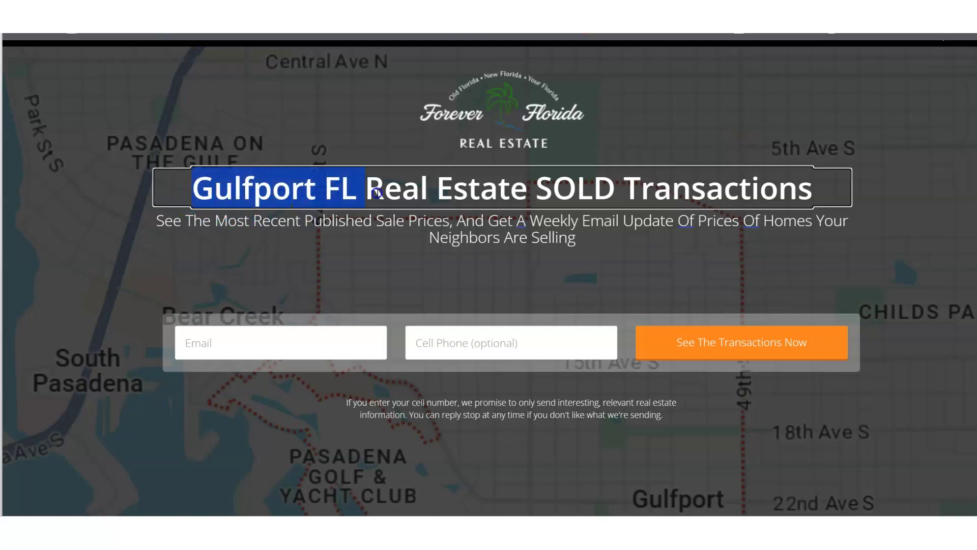
pyautogui.moveTo(467, 194); pyautogui.dragTo(659, 209)
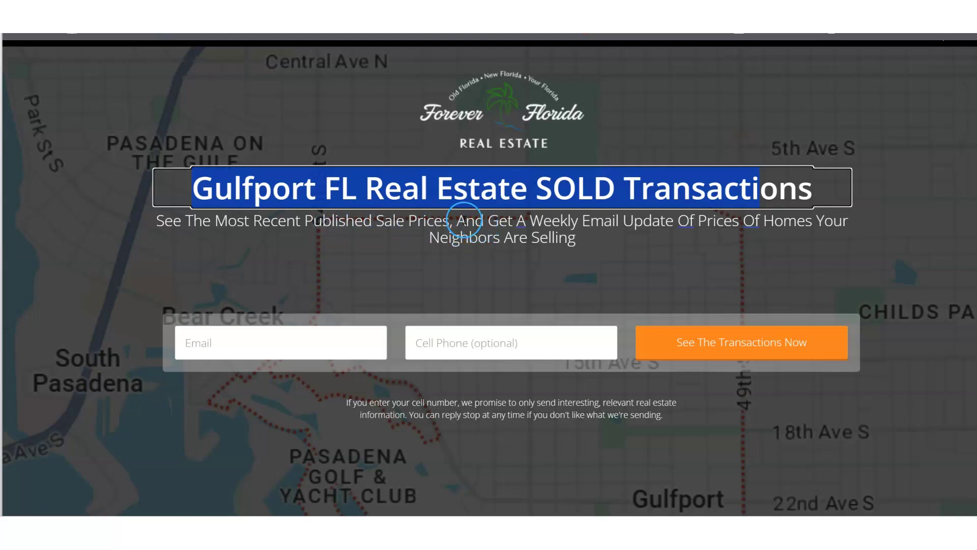
# Drop the opening phrase and 'And', and insert 'Published Sold' after 'Of' in the subtitle
pyautogui.moveTo(454, 223); pyautogui.dragTo(148, 224)
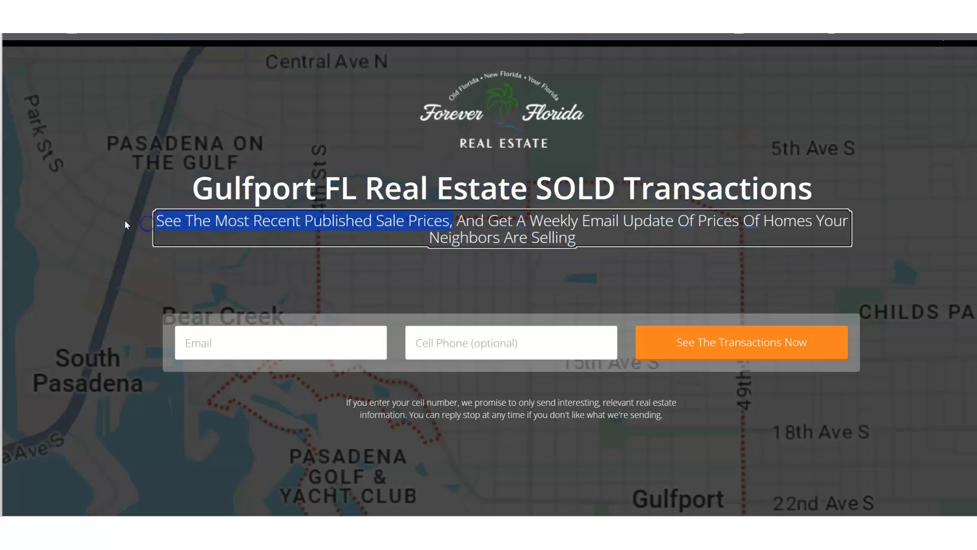
pyautogui.press('BackSpace')
pyautogui.click(265, 222)
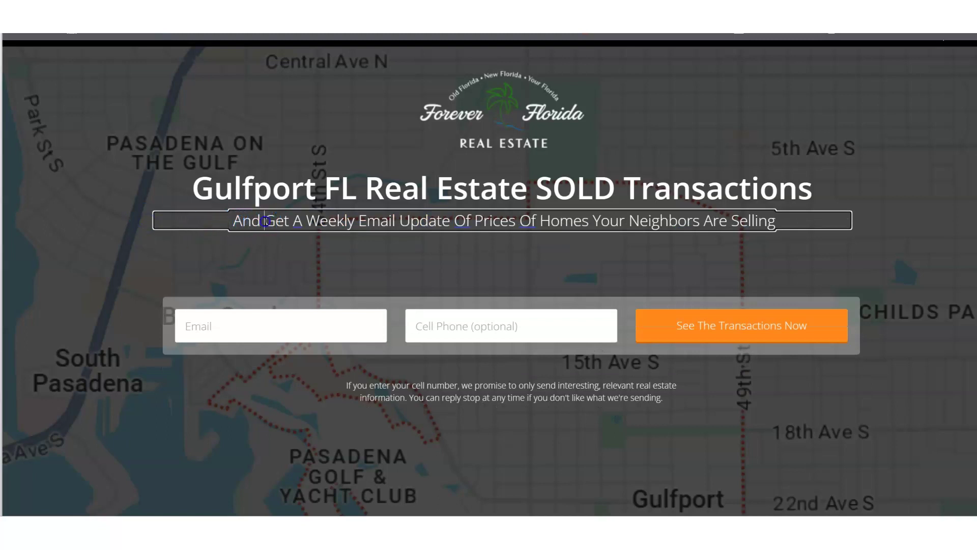
pyautogui.press('BackSpace')
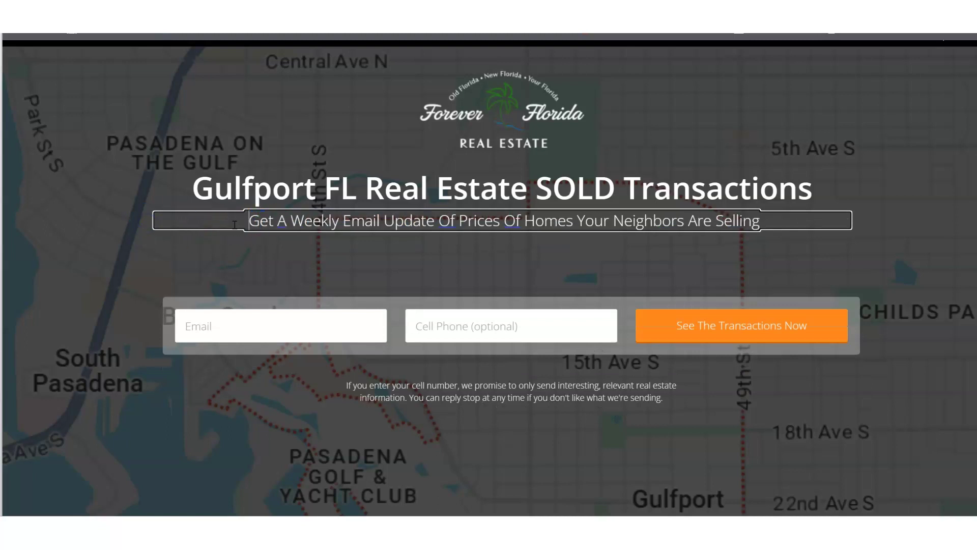
pyautogui.click(455, 222)
pyautogui.write('Publishe')
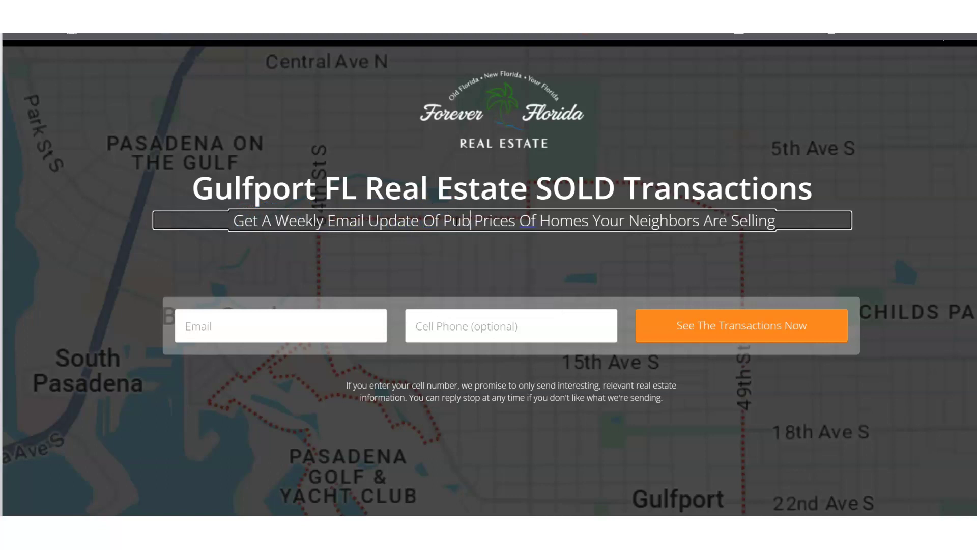
pyautogui.write('d Sold')
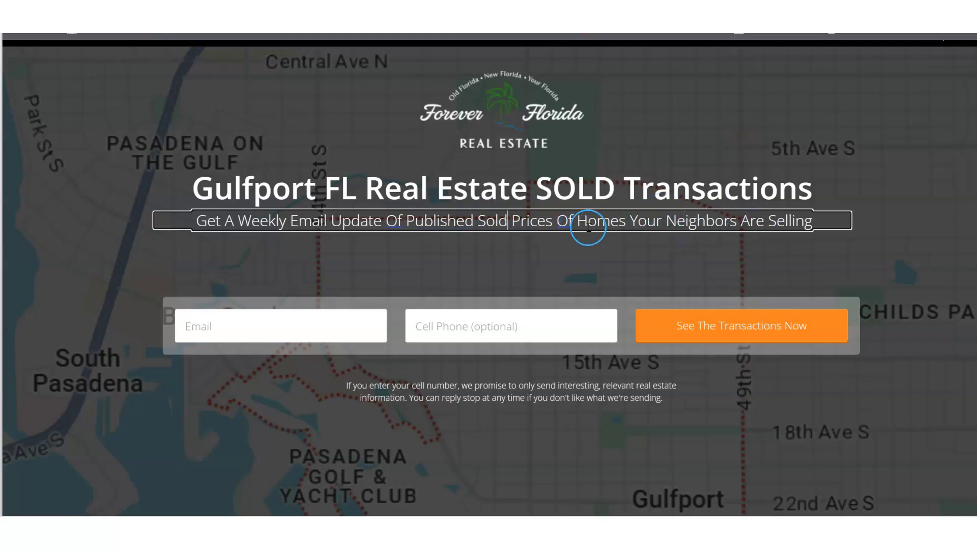
pyautogui.click(656, 258)
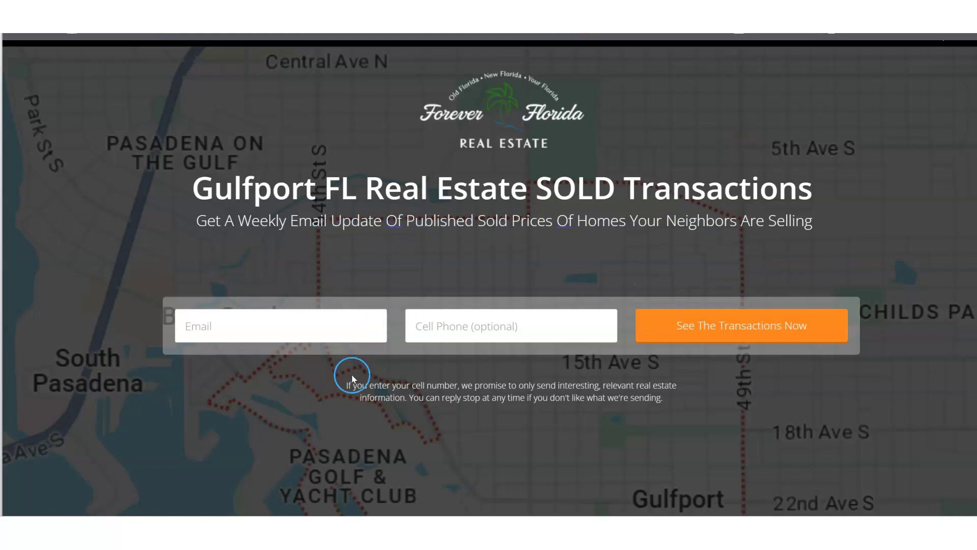
# Rewrite the disclaimer: we'll text a link showing what a buyer might pay for your Gulfport property
pyautogui.moveTo(345, 386); pyautogui.dragTo(445, 385)
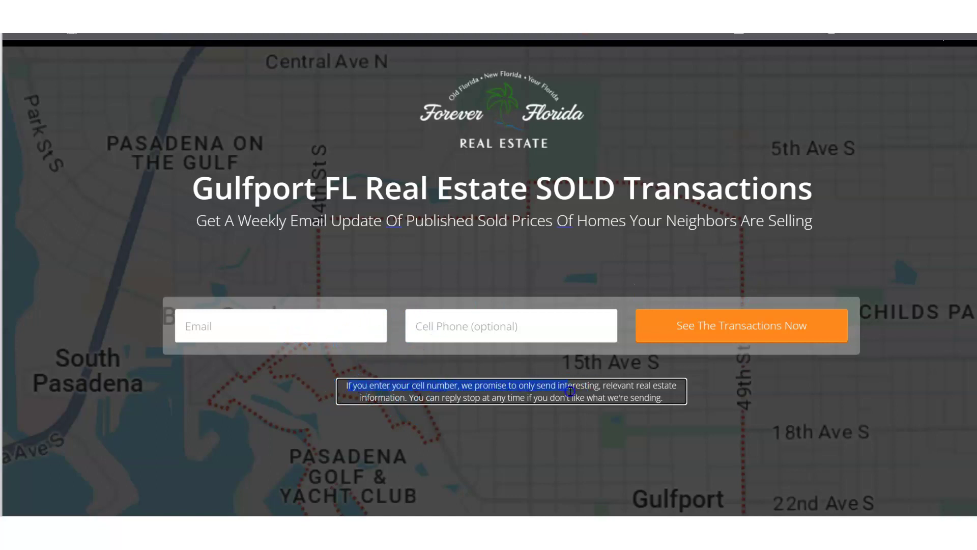
pyautogui.click(434, 391)
pyautogui.click(447, 337)
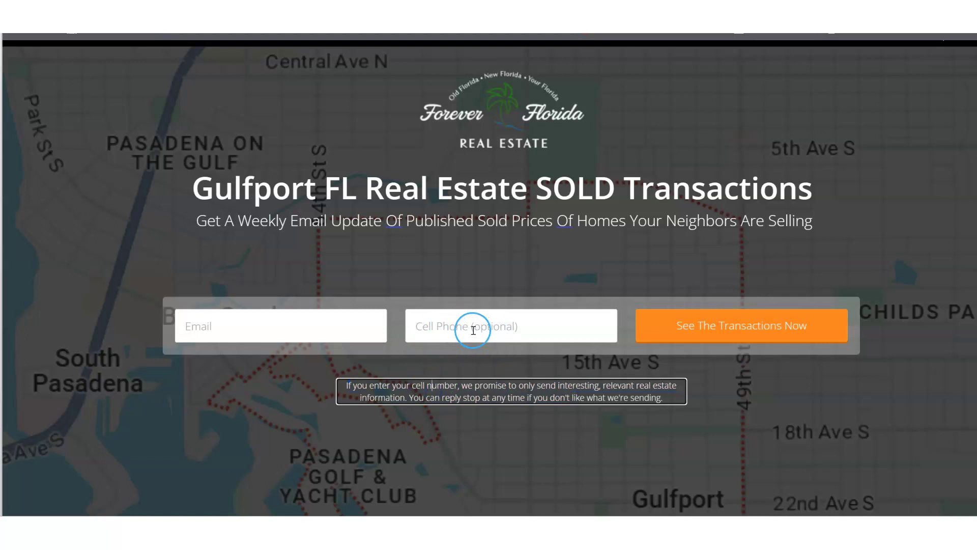
pyautogui.moveTo(462, 385); pyautogui.dragTo(659, 385)
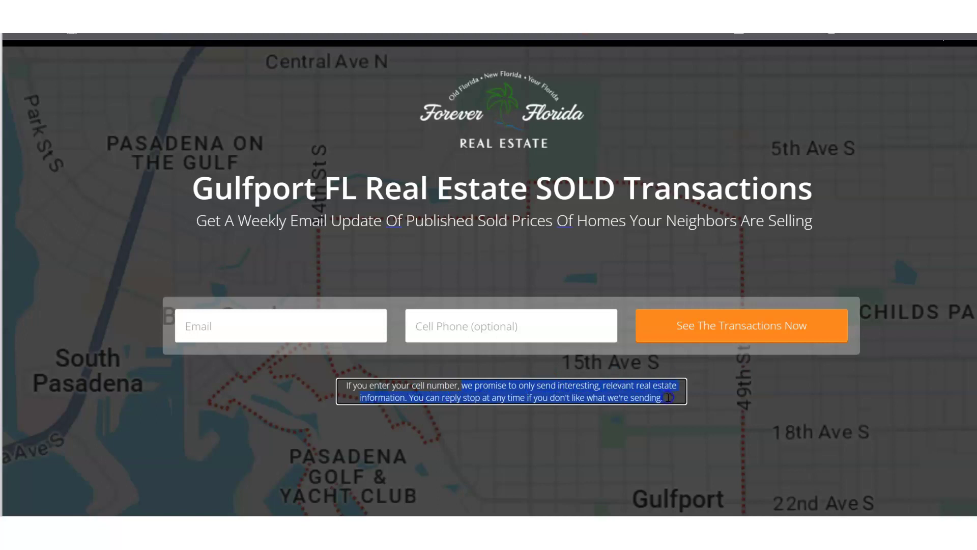
pyautogui.write('we will ')
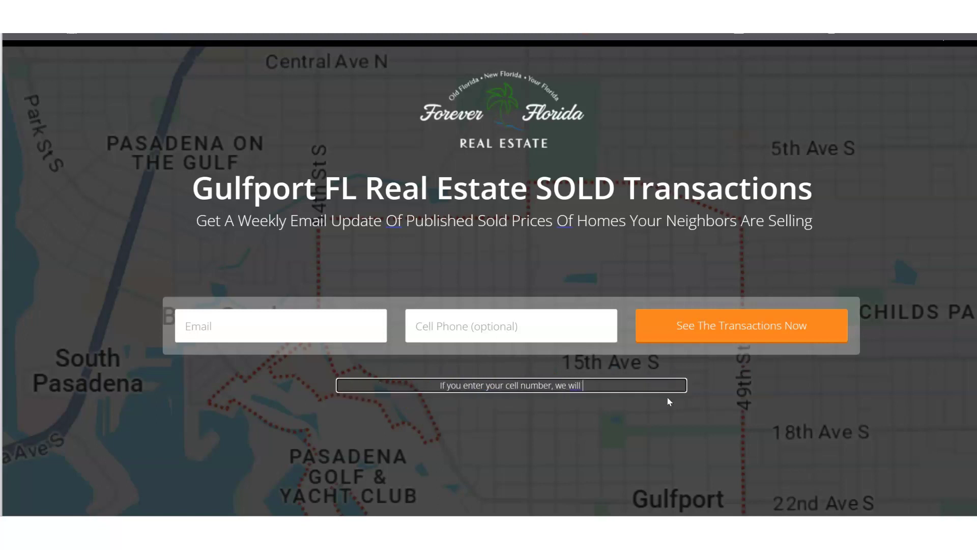
pyautogui.write("text you a link that let's you see what a buyer might pay for your")
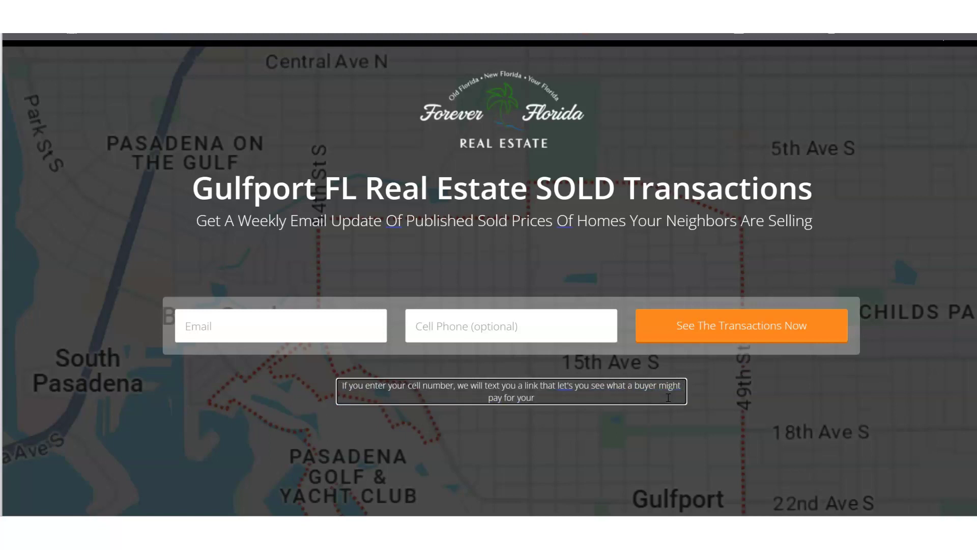
pyautogui.write(' Gulfport Propert')
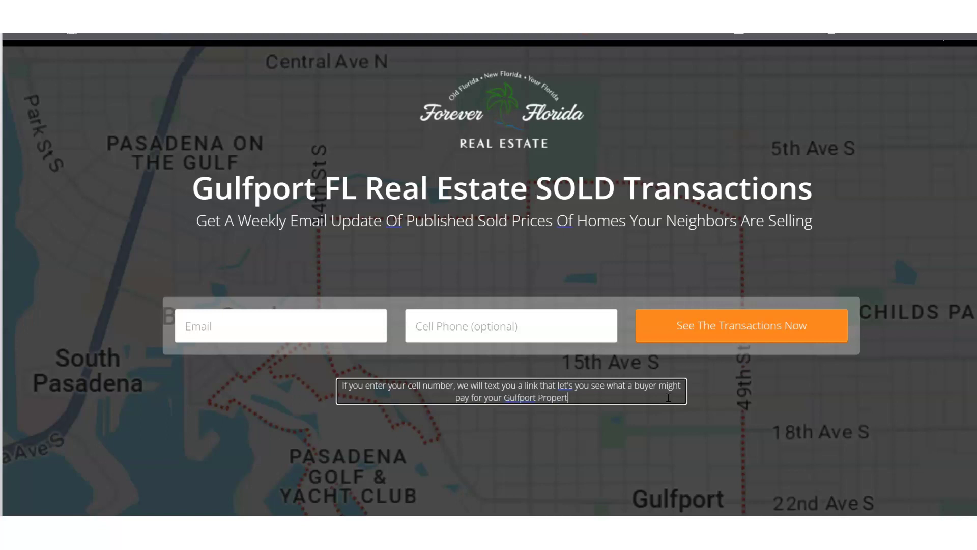
pyautogui.write("y In Today's Market.")
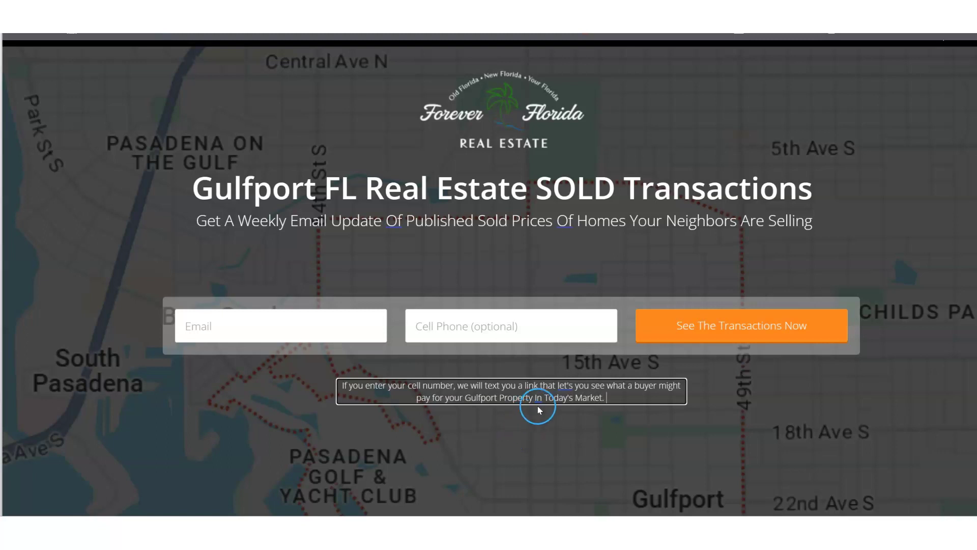
pyautogui.hotkey('ctrl', 'Left')
pyautogui.hotkey('ctrl', 'Left')
pyautogui.press('Delete')
pyautogui.write('t')
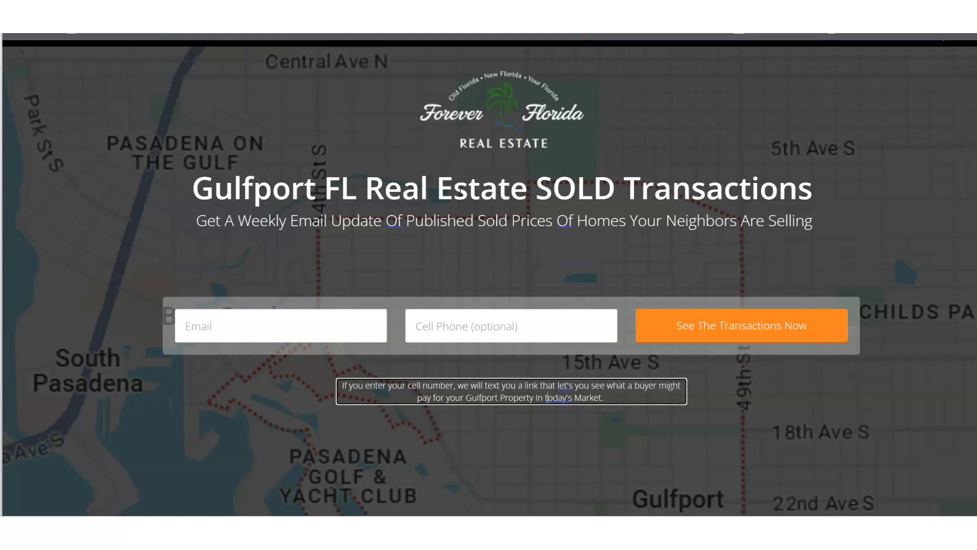
# Set the lead type to Seller, then save and confirm publishing the final landing page
pyautogui.click(702, 414)
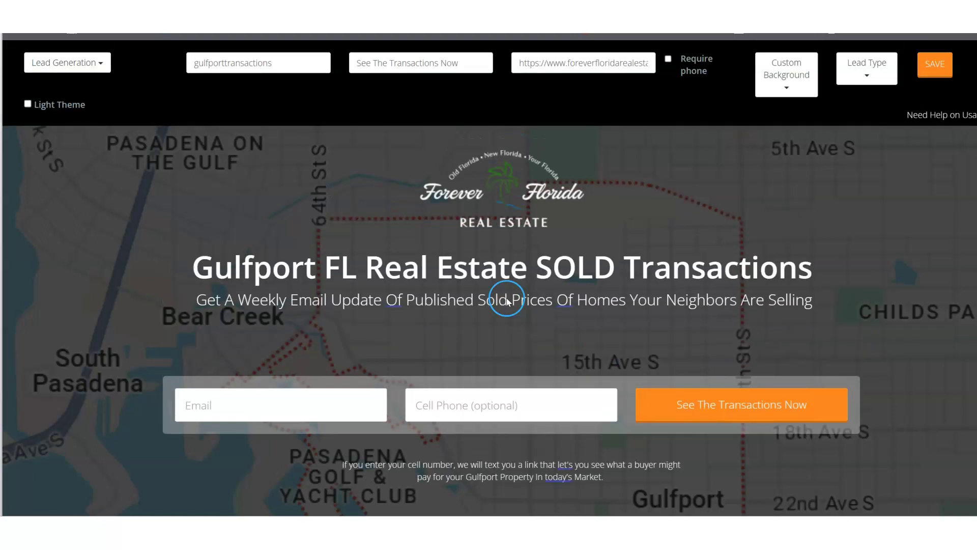
pyautogui.scroll(-5, 506, 299)
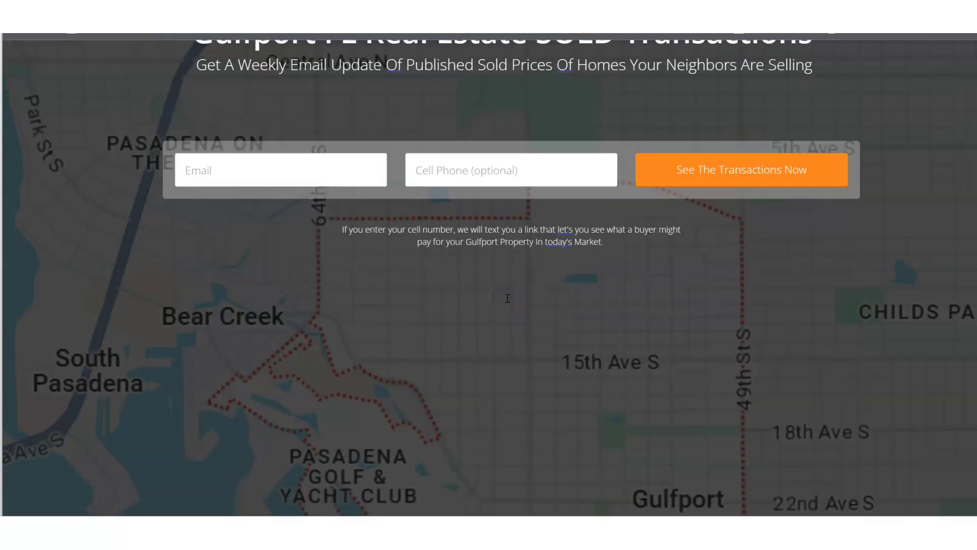
pyautogui.scroll(5, 654, 187)
pyautogui.click(866, 67)
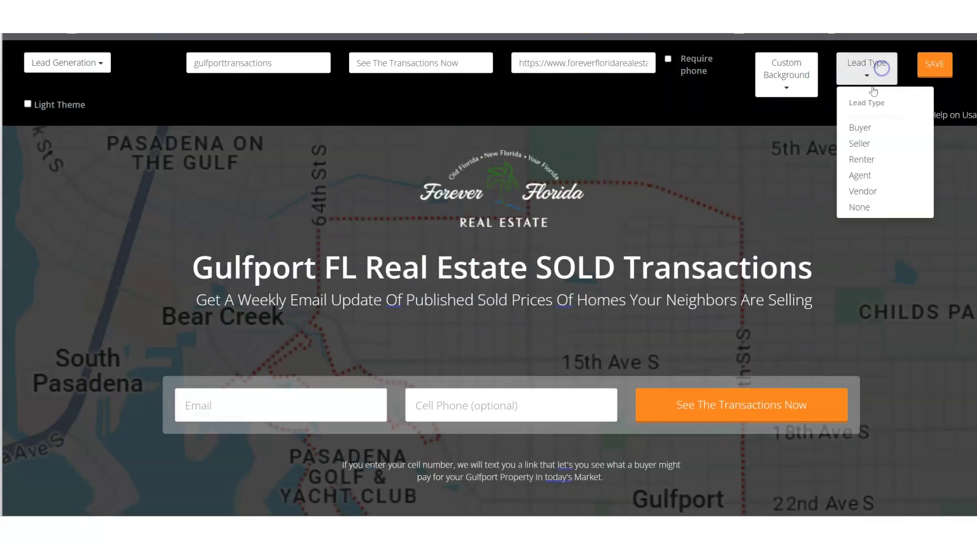
pyautogui.click(865, 147)
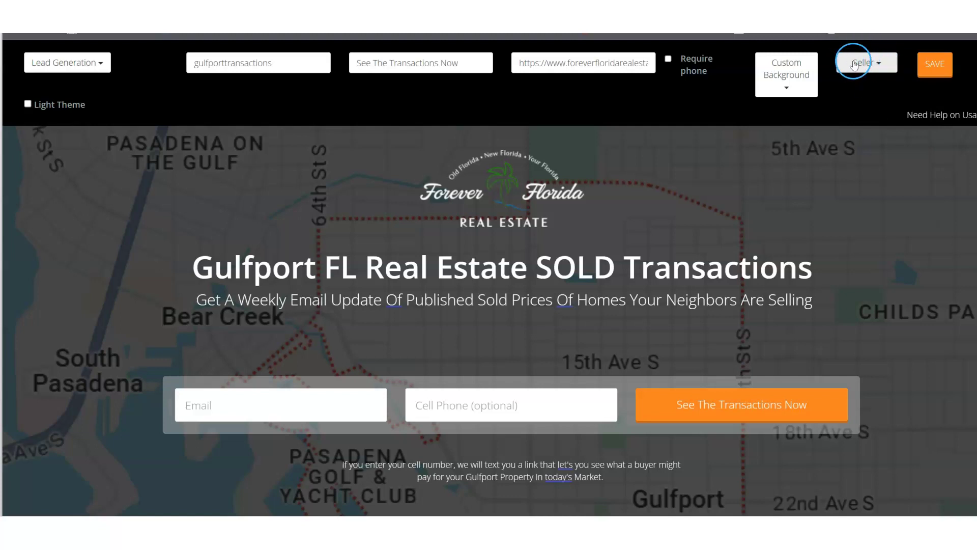
pyautogui.click(931, 70)
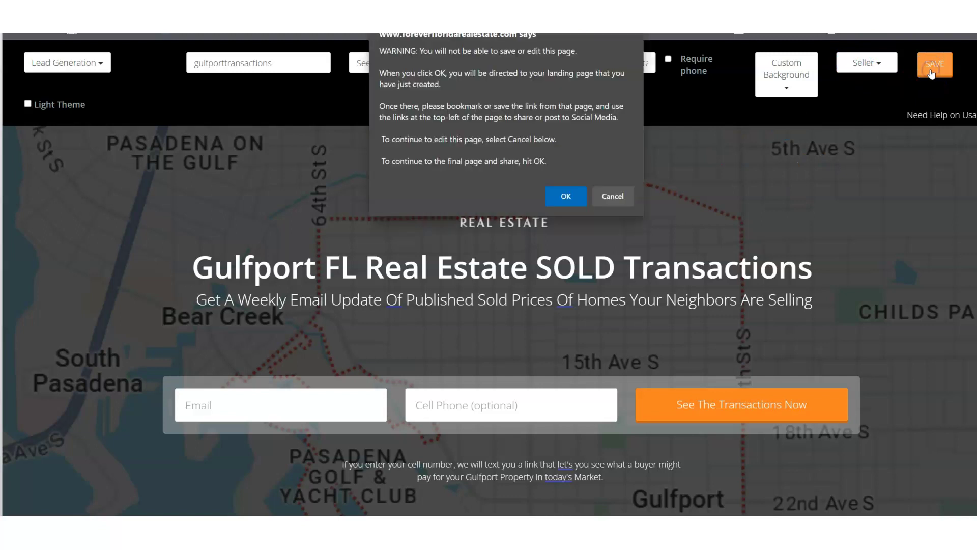
pyautogui.click(565, 196)
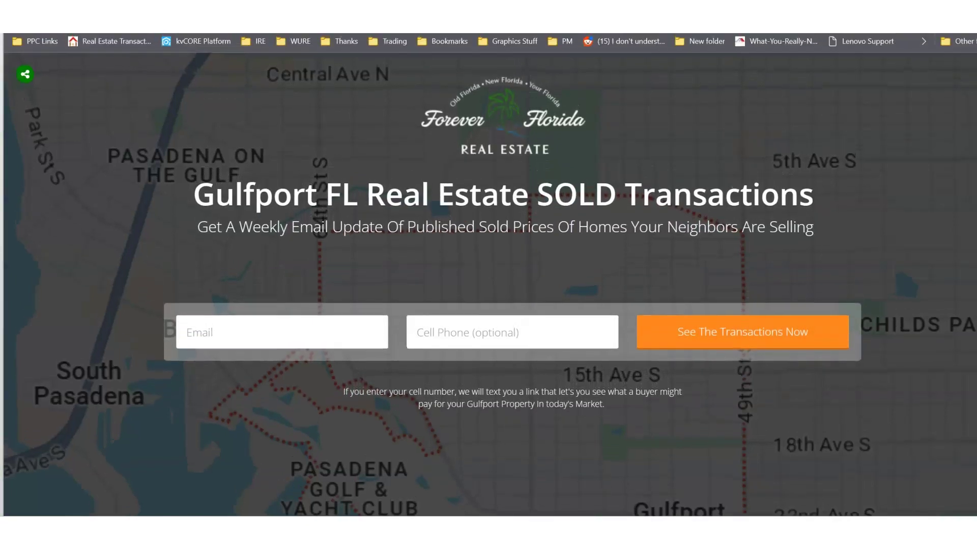
# Copy the published landing page's web address from the browser address bar
pyautogui.moveTo(416, 43); pyautogui.dragTo(83, 47)
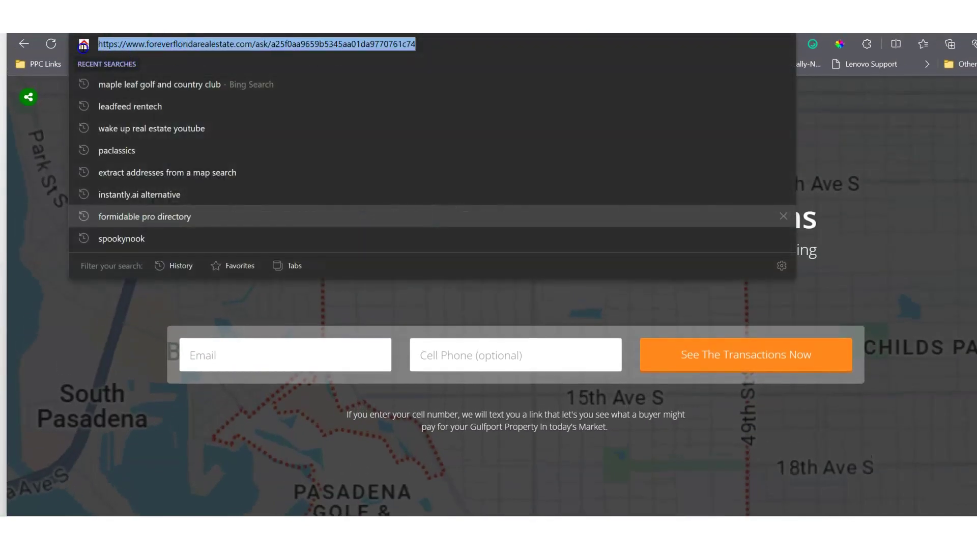
pyautogui.rightClick(135, 46)
pyautogui.click(177, 177)
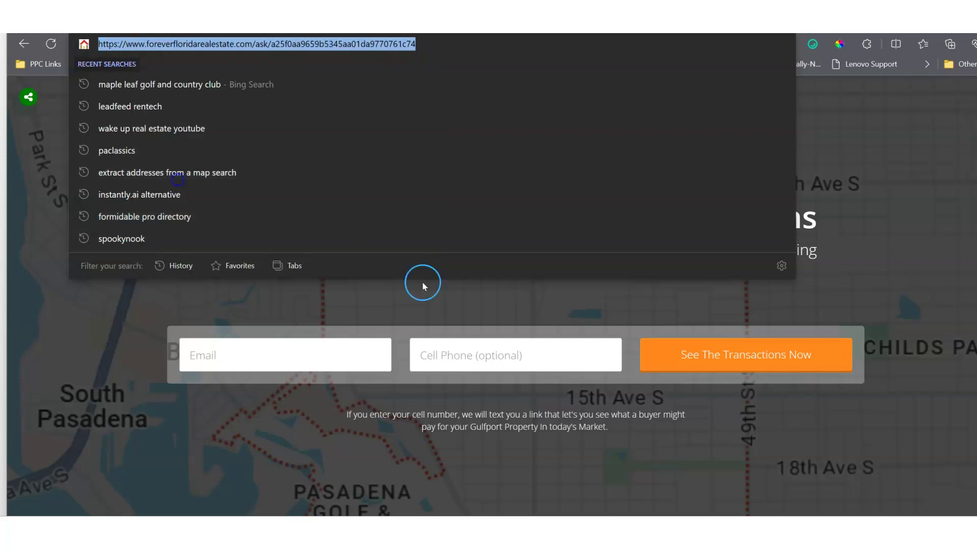
pyautogui.click(220, 396)
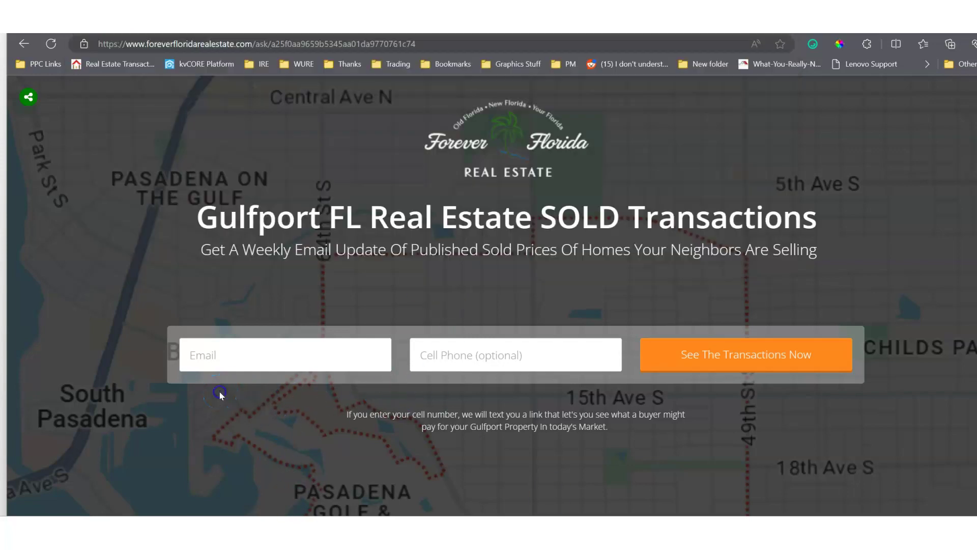
# Return to Lead Engine and view the newest gulfporttransactions page in Past Landing Pages
pyautogui.hotkey('ctrl', 'Tab')
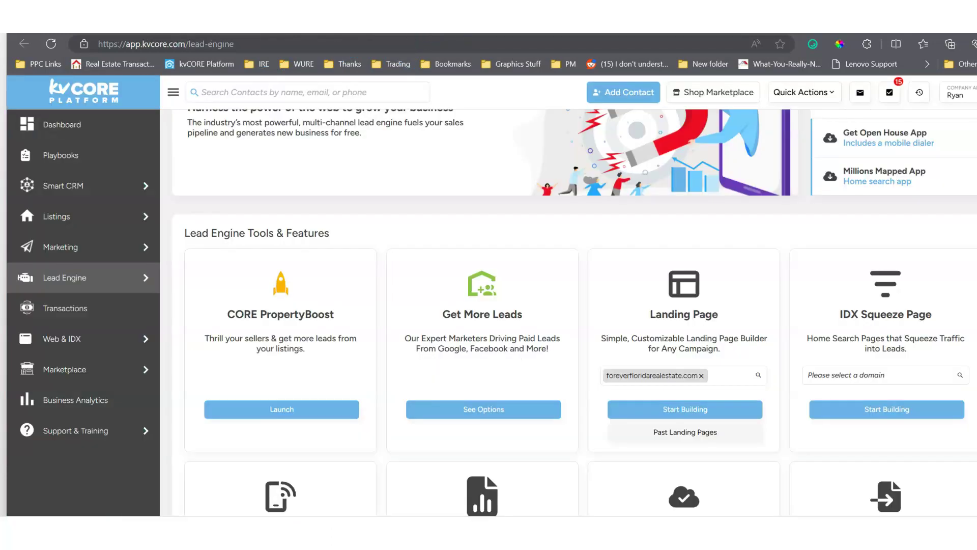
pyautogui.click(426, 173)
pyautogui.click(670, 433)
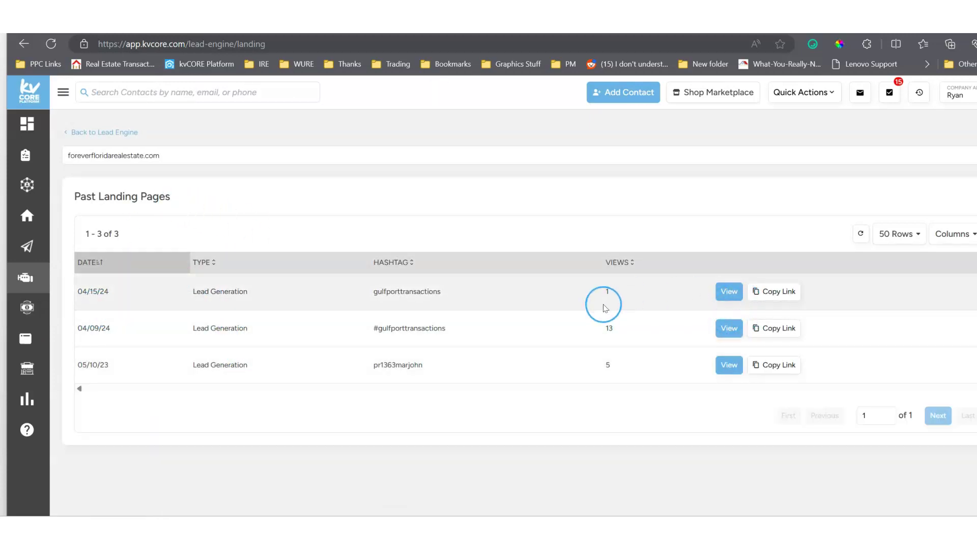
pyautogui.moveTo(587, 292); pyautogui.dragTo(77, 262)
pyautogui.click(727, 295)
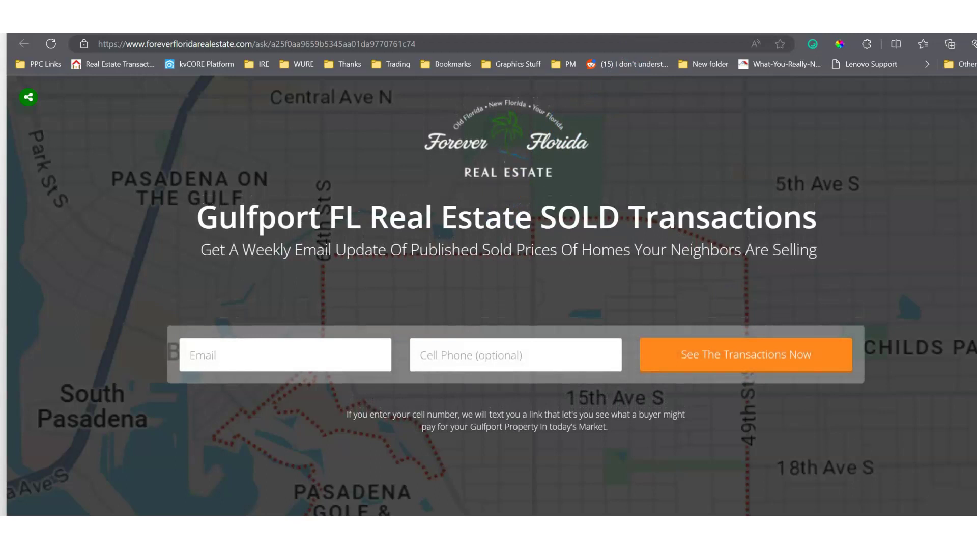
# Check the transactions resource page, then reopen the newest landing page live
pyautogui.hotkey('ctrl', 'w')
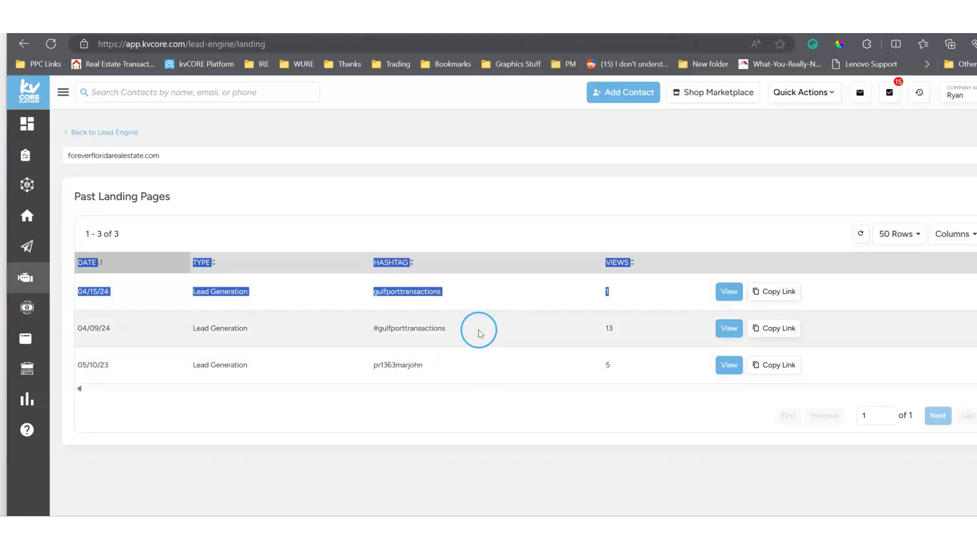
pyautogui.hotkey('ctrl', 'shift', 't')
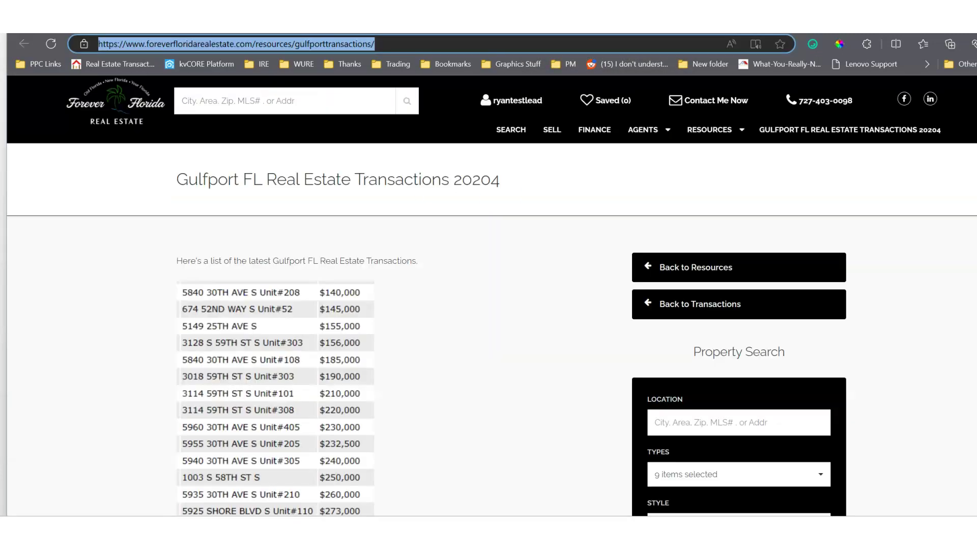
pyautogui.hotkey('ctrl', 'w')
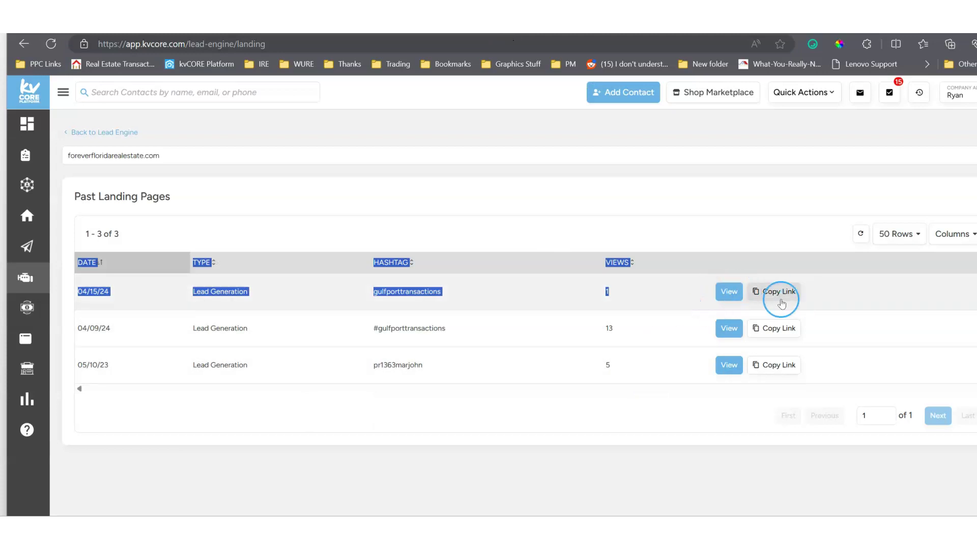
pyautogui.click(729, 291)
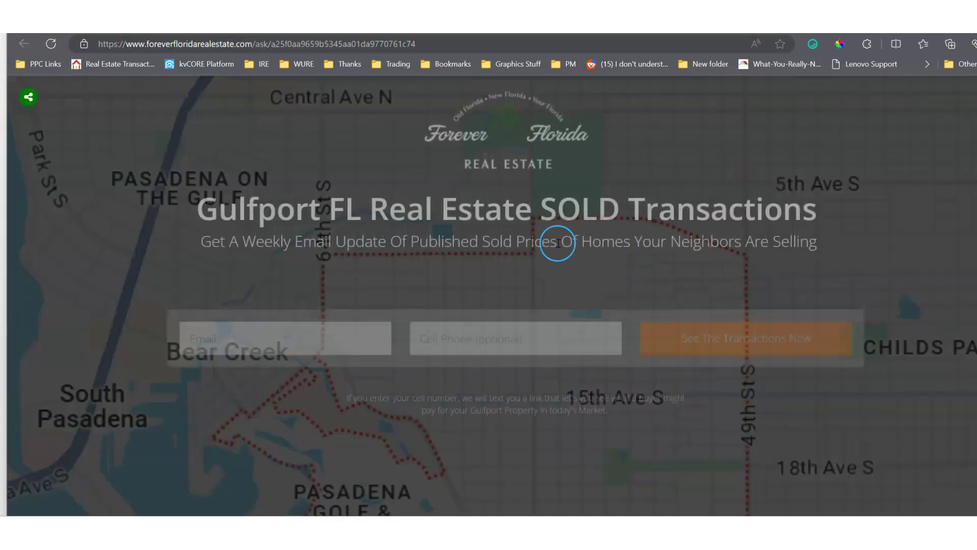
# Enter a test e-mail address and submit it with See The Transactions Now
pyautogui.click(225, 361)
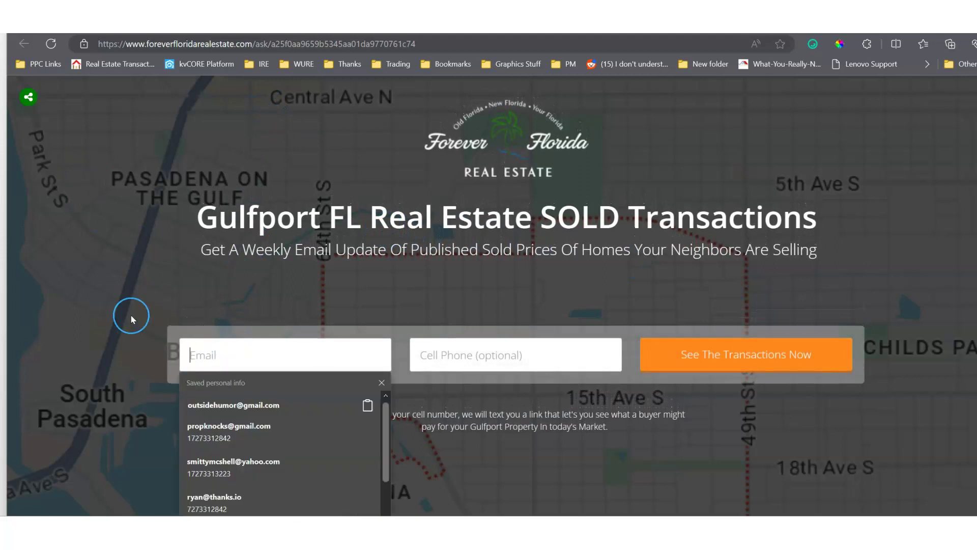
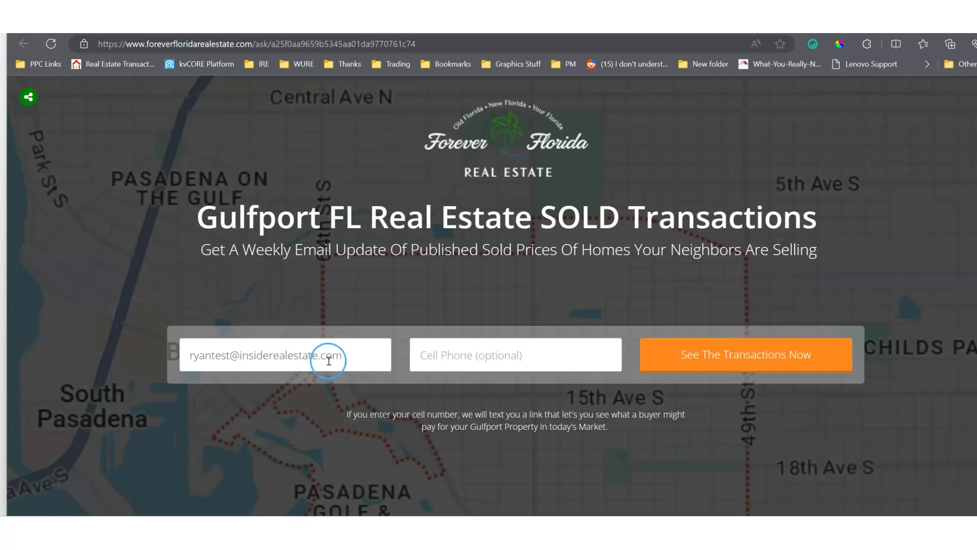
pyautogui.click(465, 355)
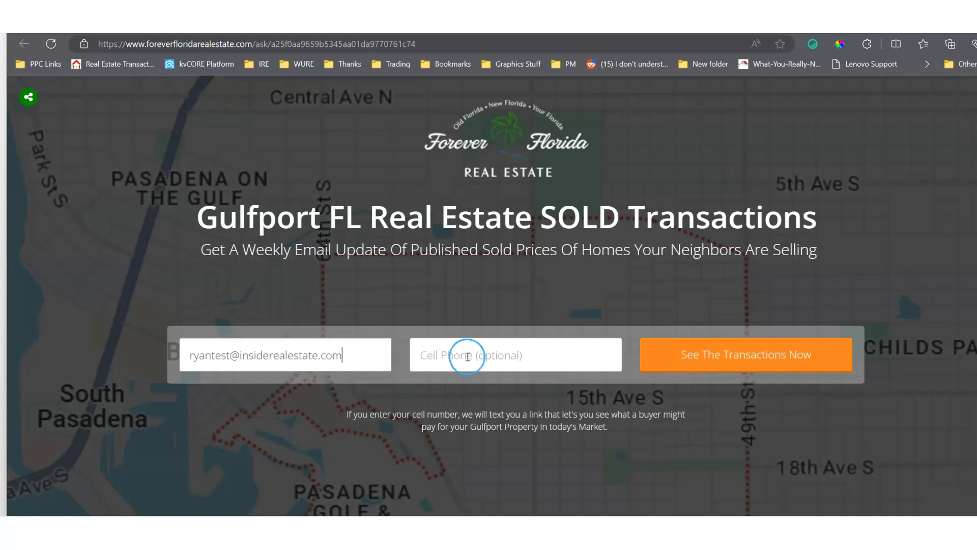
pyautogui.click(743, 358)
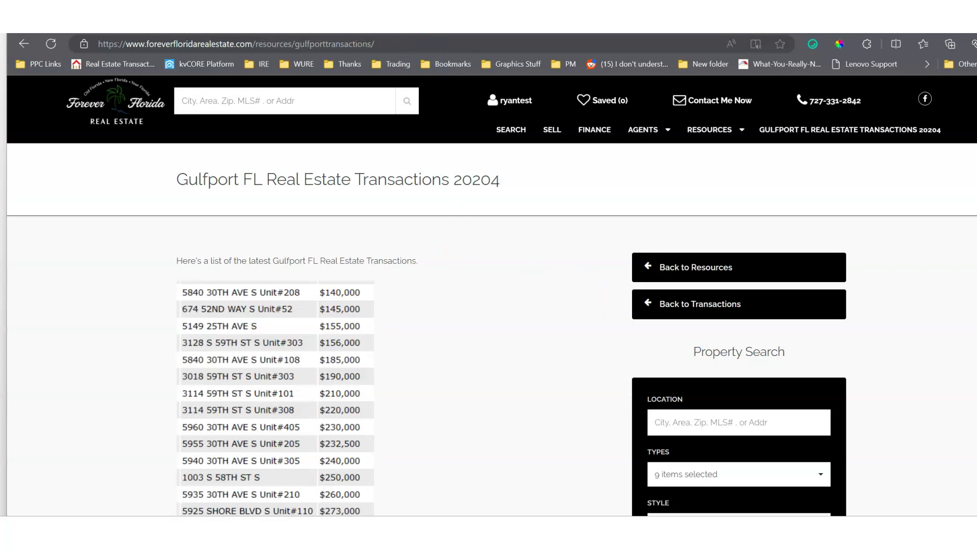
pyautogui.hotkey('ctrl', 'Tab')
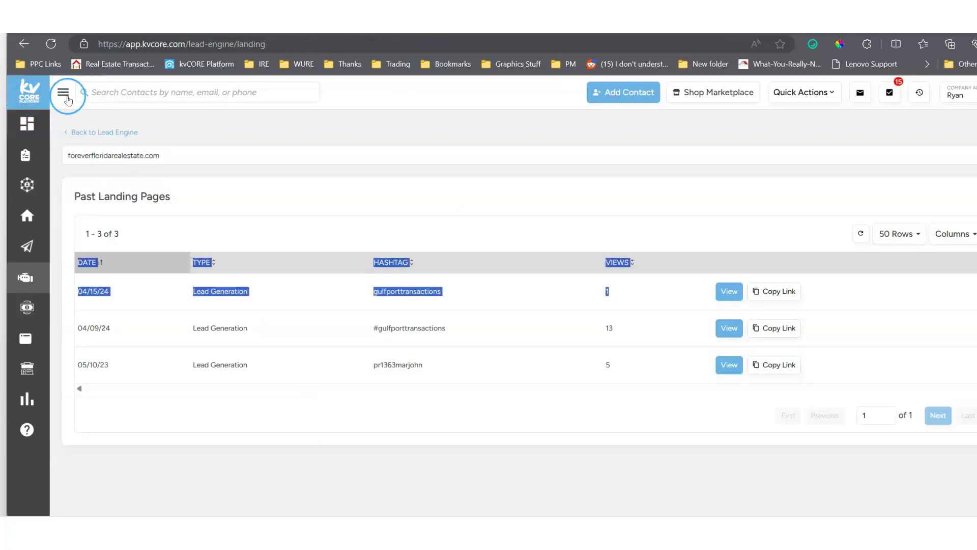
pyautogui.click(66, 95)
pyautogui.moveTo(81, 188)
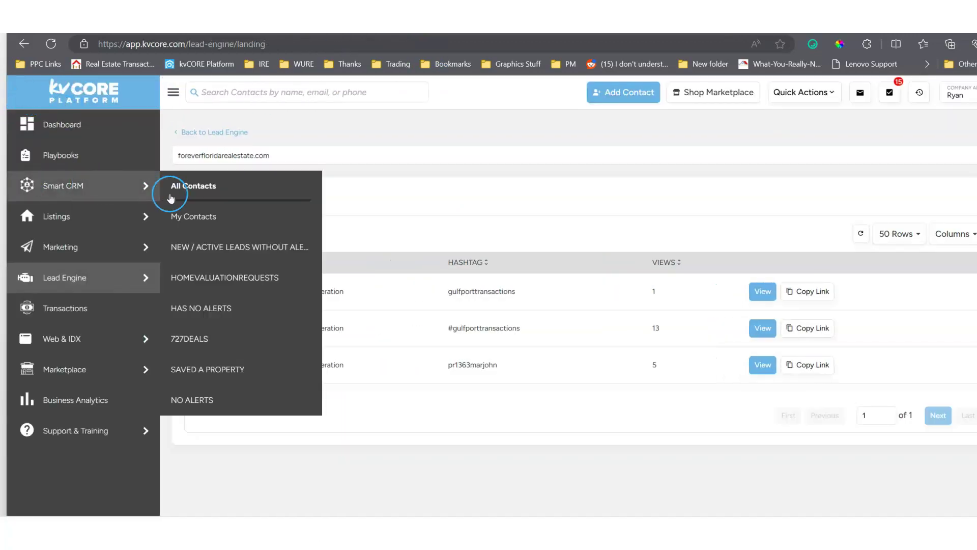
pyautogui.click(200, 190)
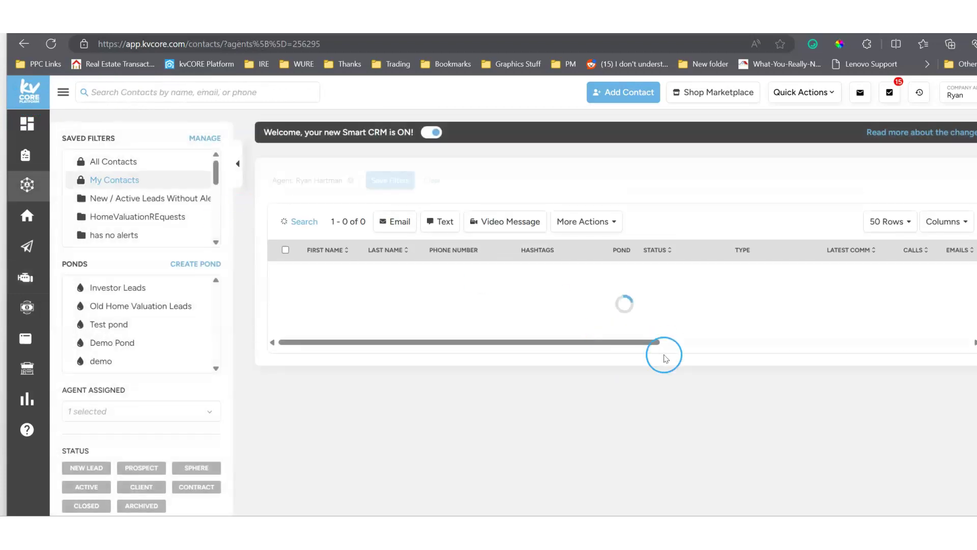